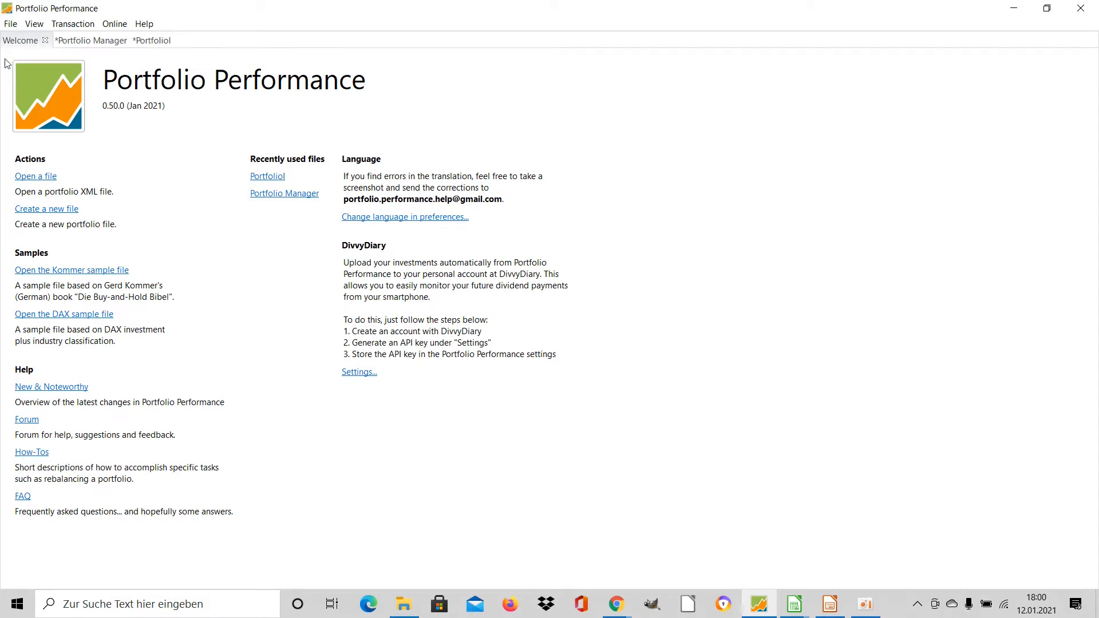
Step: Start a new portfolio file with USD (United States Dollar) as the base currency
{"action": "left_click", "coordinate": [8, 25]}
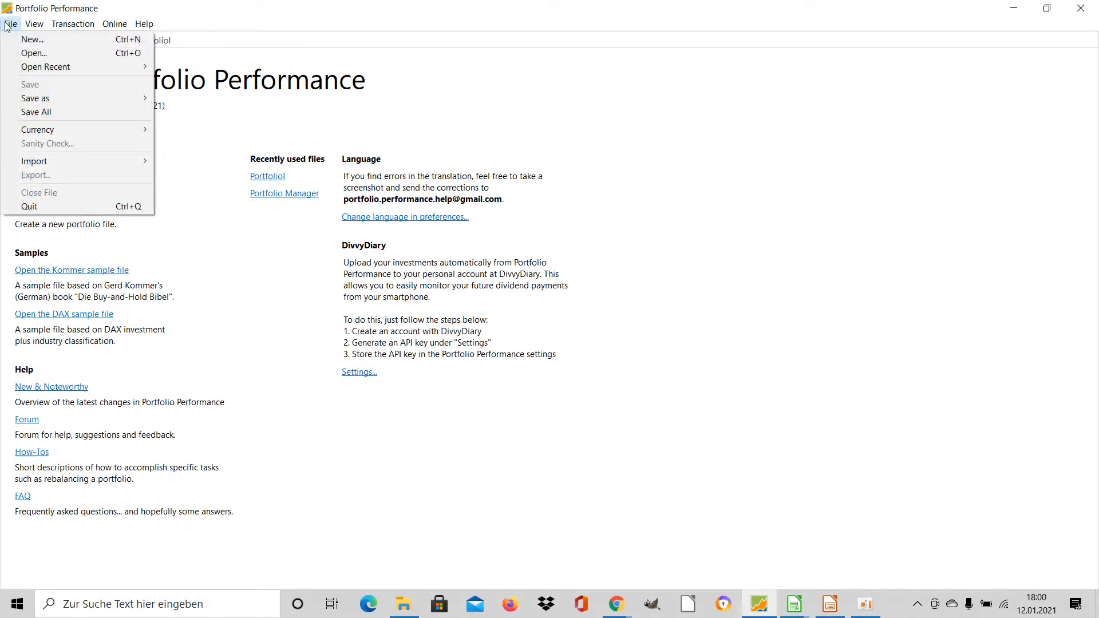
{"action": "left_click", "coordinate": [30, 40]}
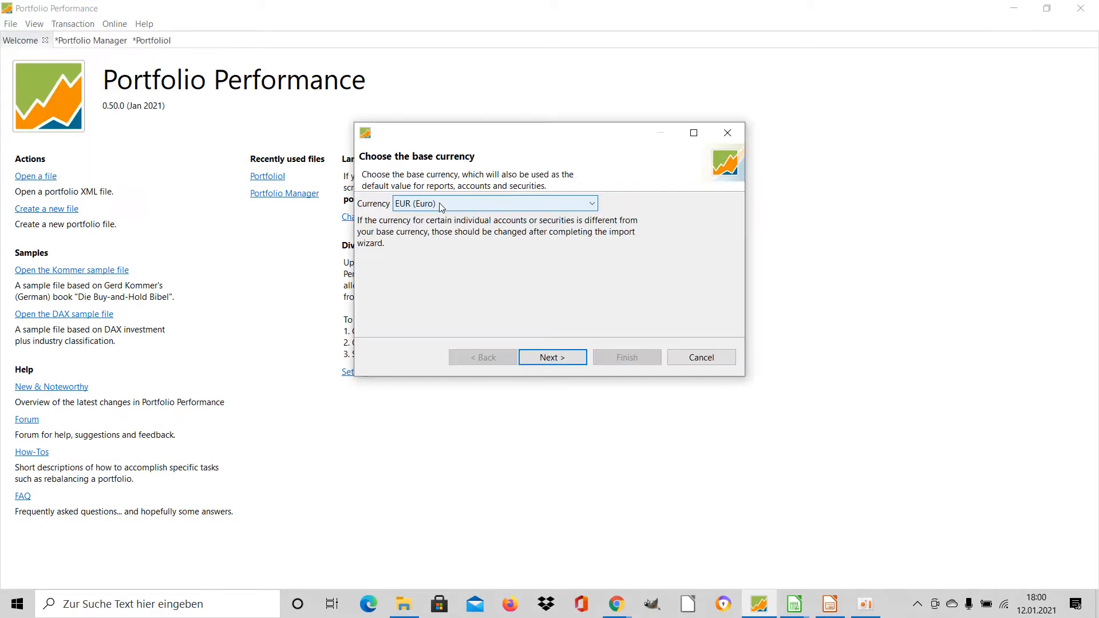
{"action": "left_click", "coordinate": [441, 207]}
{"action": "scroll", "coordinate": [511, 318], "scroll_direction": "down", "scroll_amount": 10}
{"action": "scroll", "coordinate": [511, 318], "scroll_direction": "down", "scroll_amount": 4}
{"action": "scroll", "coordinate": [511, 318], "scroll_direction": "down", "scroll_amount": 4}
{"action": "scroll", "coordinate": [511, 318], "scroll_direction": "down", "scroll_amount": 8}
{"action": "scroll", "coordinate": [511, 318], "scroll_direction": "down", "scroll_amount": 3}
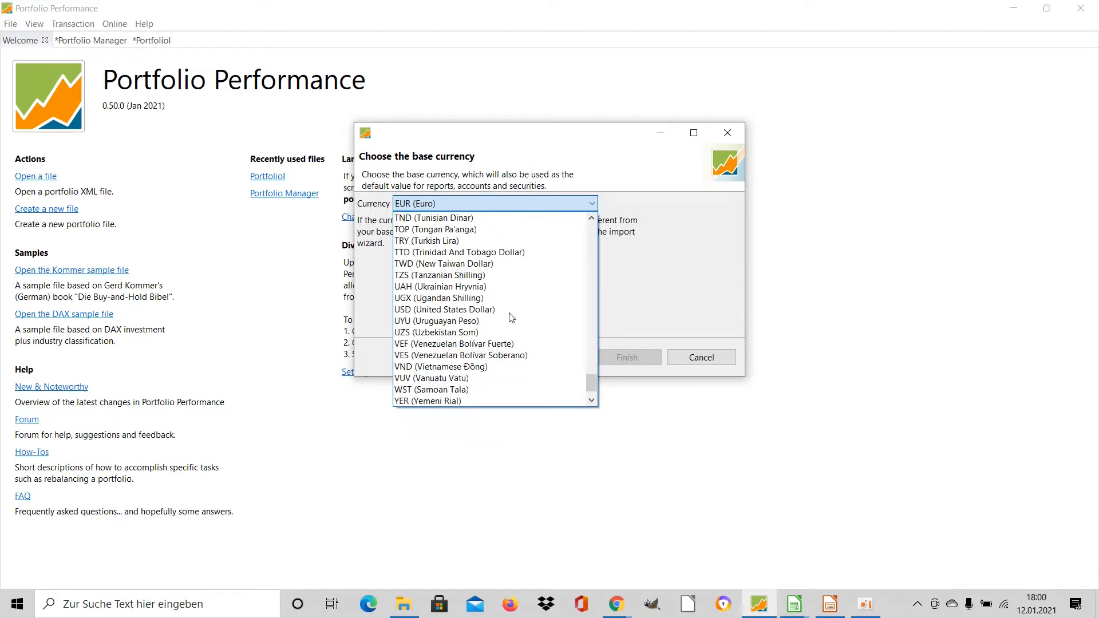
{"action": "left_click", "coordinate": [453, 310]}
{"action": "key", "text": "Return"}
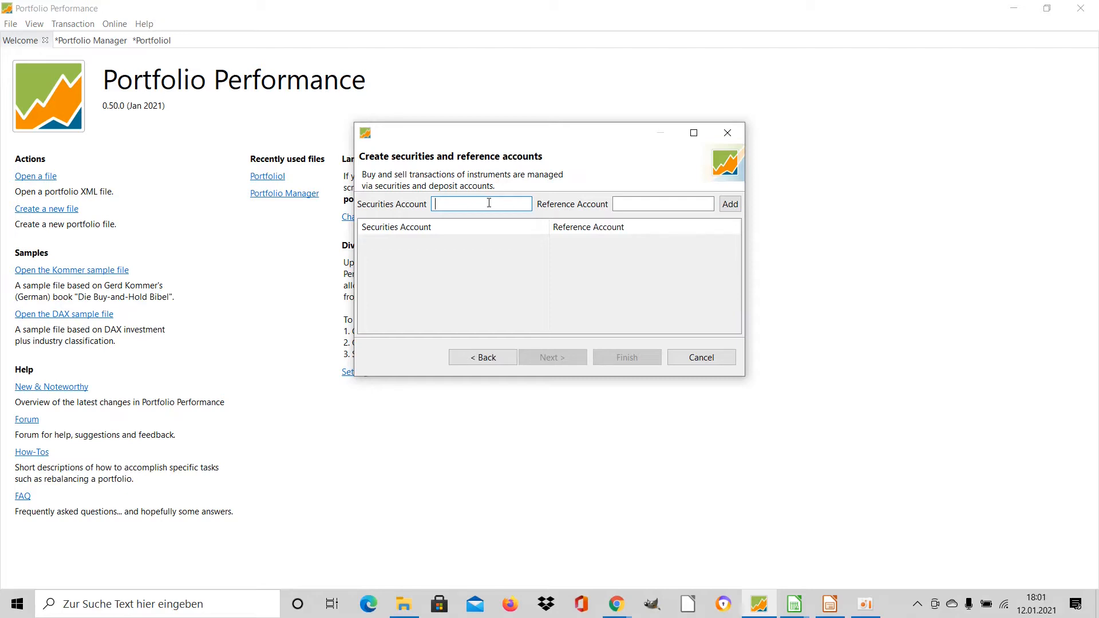
Step: Add a securities account named Portfolio with the reference account Cash and complete the new-file setup without additional cash accounts
{"action": "type", "text": "Portfolio"}
{"action": "left_click", "coordinate": [631, 208]}
{"action": "type", "text": "Cash"}
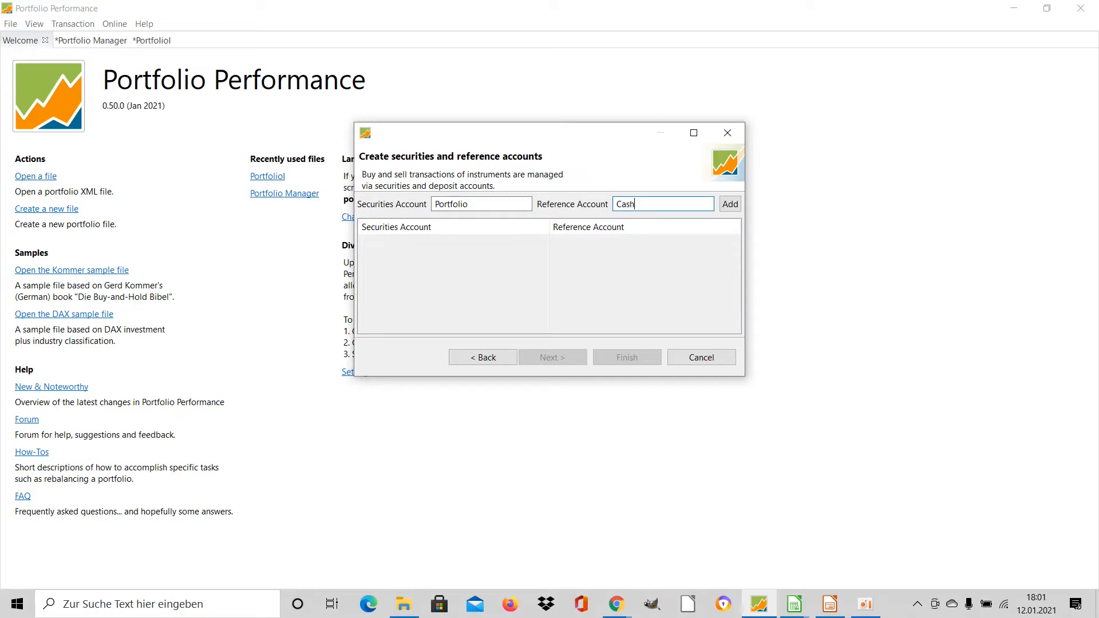
{"action": "key", "text": "Return"}
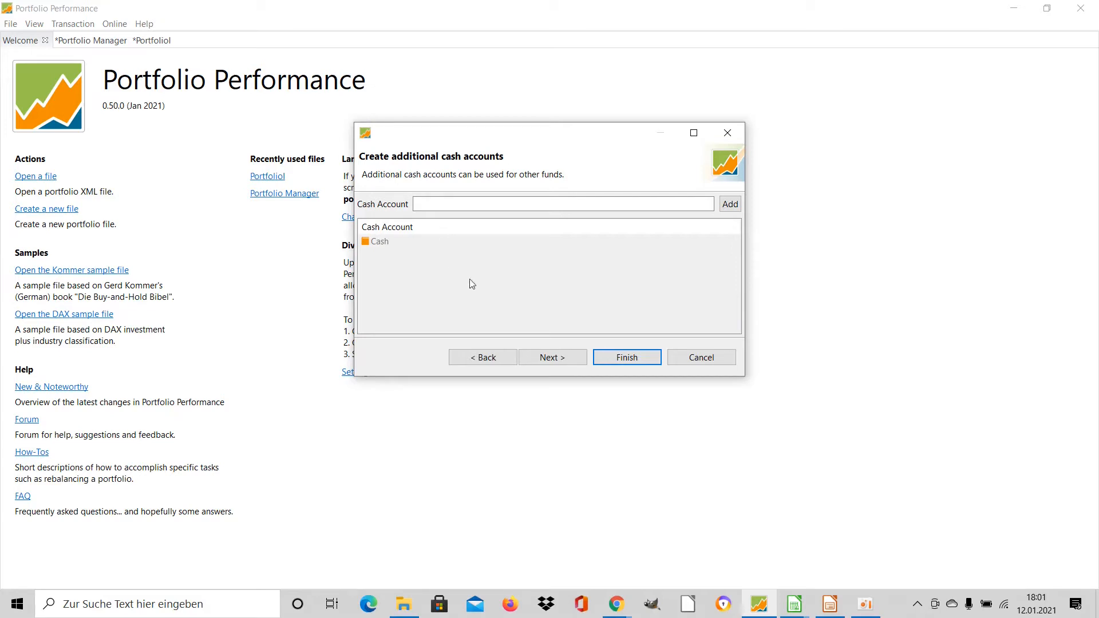
{"action": "left_click", "coordinate": [555, 360]}
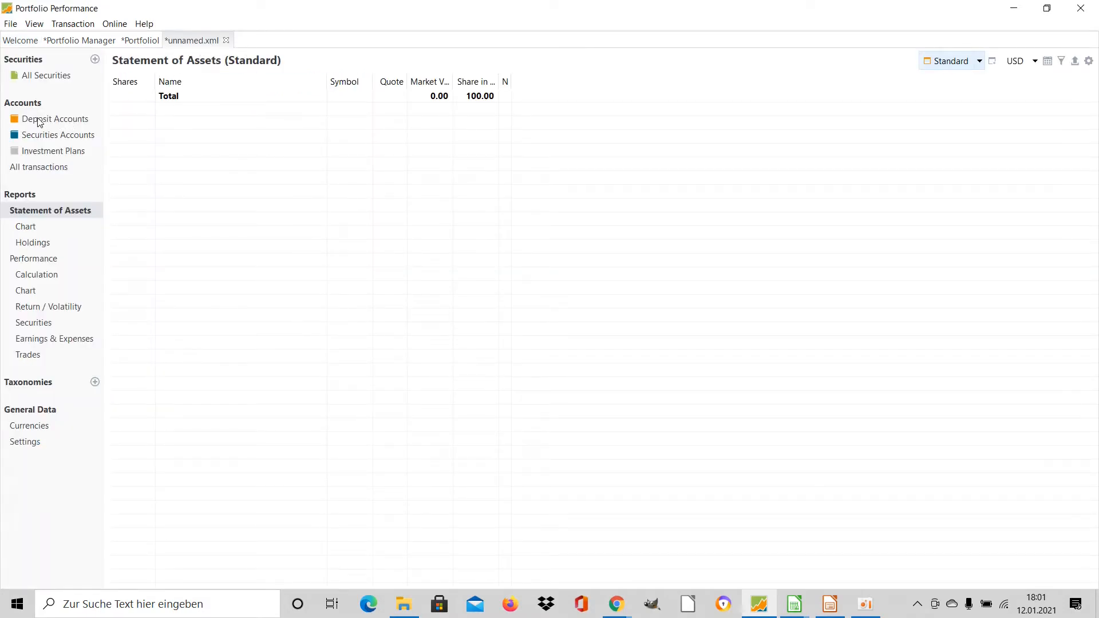
Step: Record a deposit of 10,000 USD into the Cash deposit account
{"action": "left_click", "coordinate": [65, 120]}
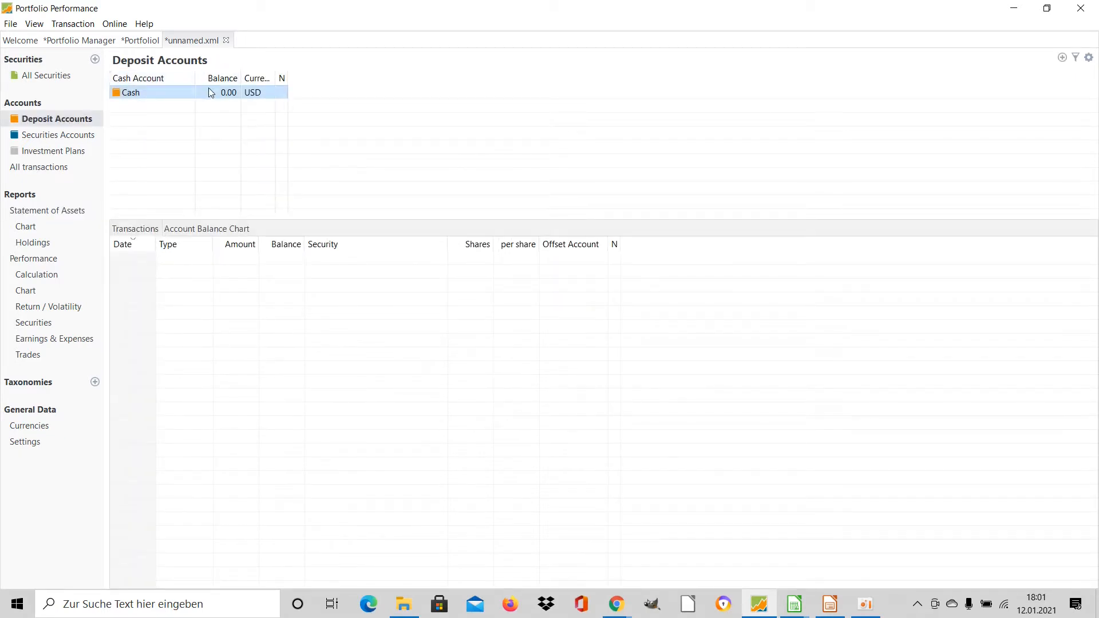
{"action": "right_click", "coordinate": [185, 101]}
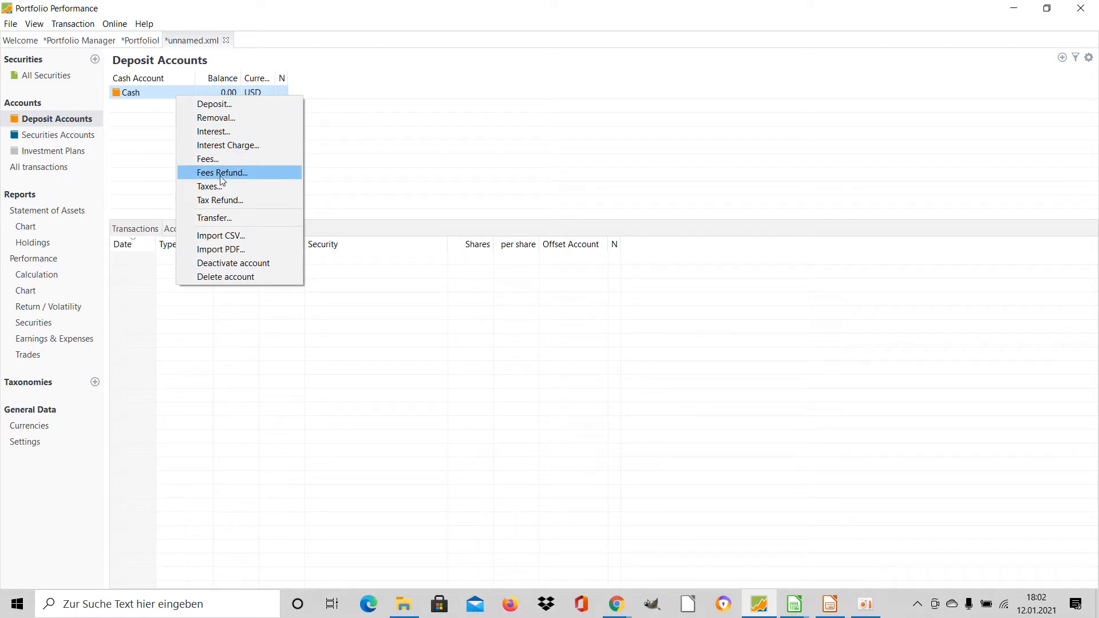
{"action": "left_click", "coordinate": [214, 104]}
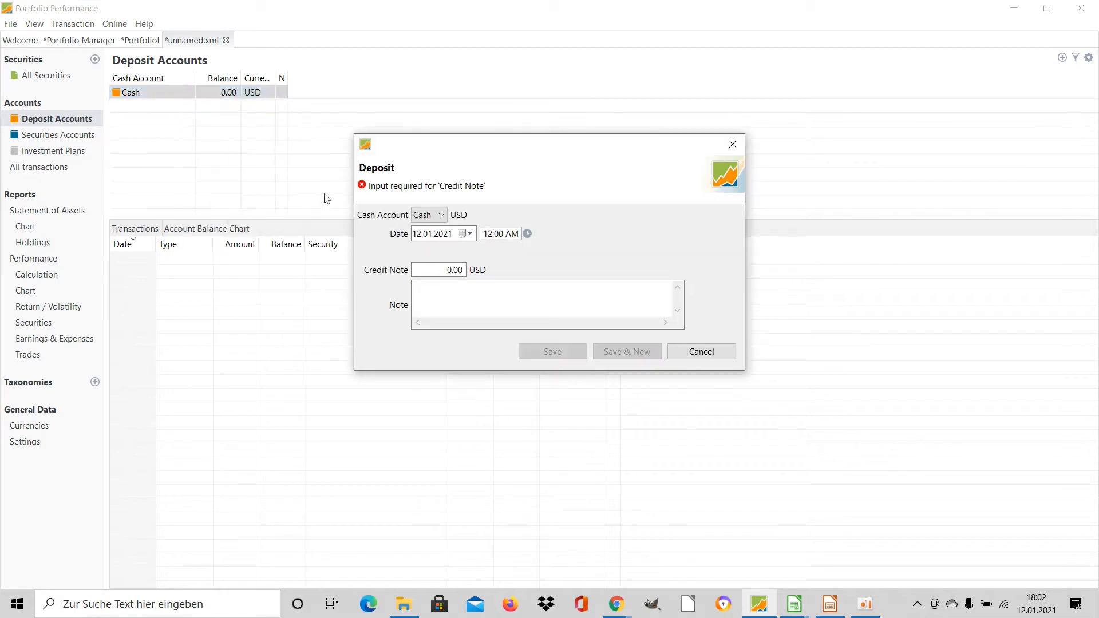
{"action": "type", "text": "1000"}
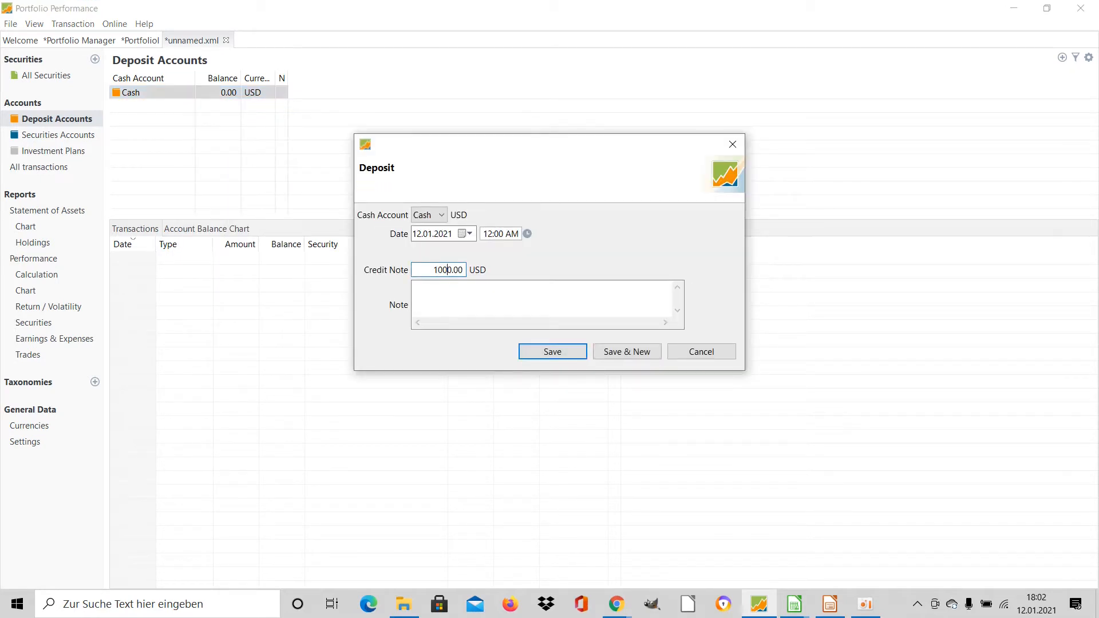
{"action": "left_click", "coordinate": [548, 351]}
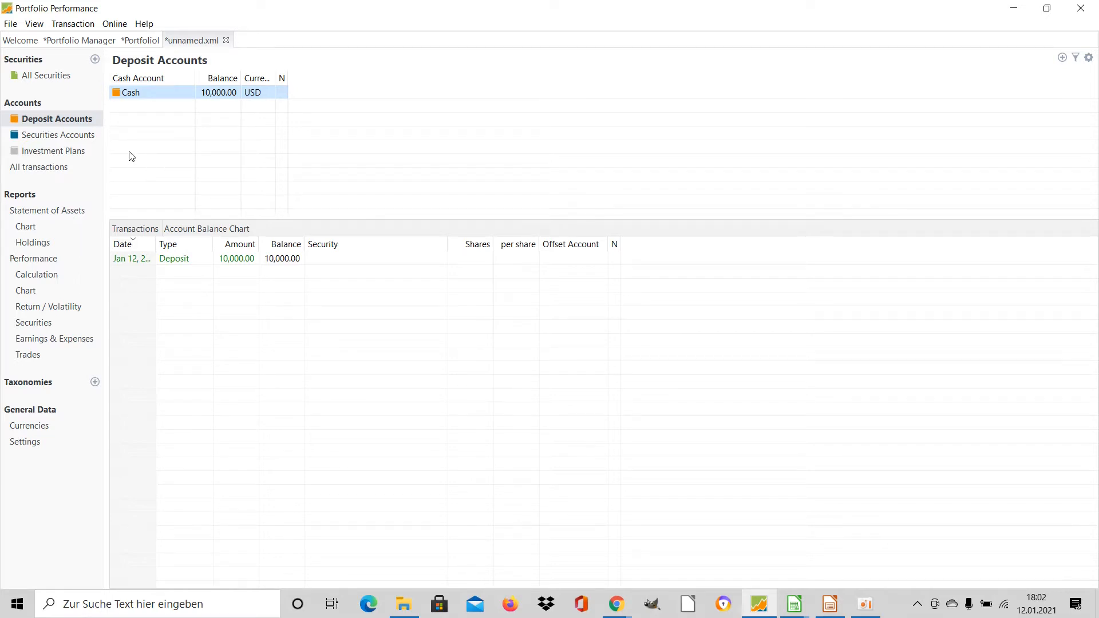
Step: Search for the instrument AAPL and choose the Apple Inc. share listed on NASDAQ as a new security
{"action": "left_click", "coordinate": [69, 136]}
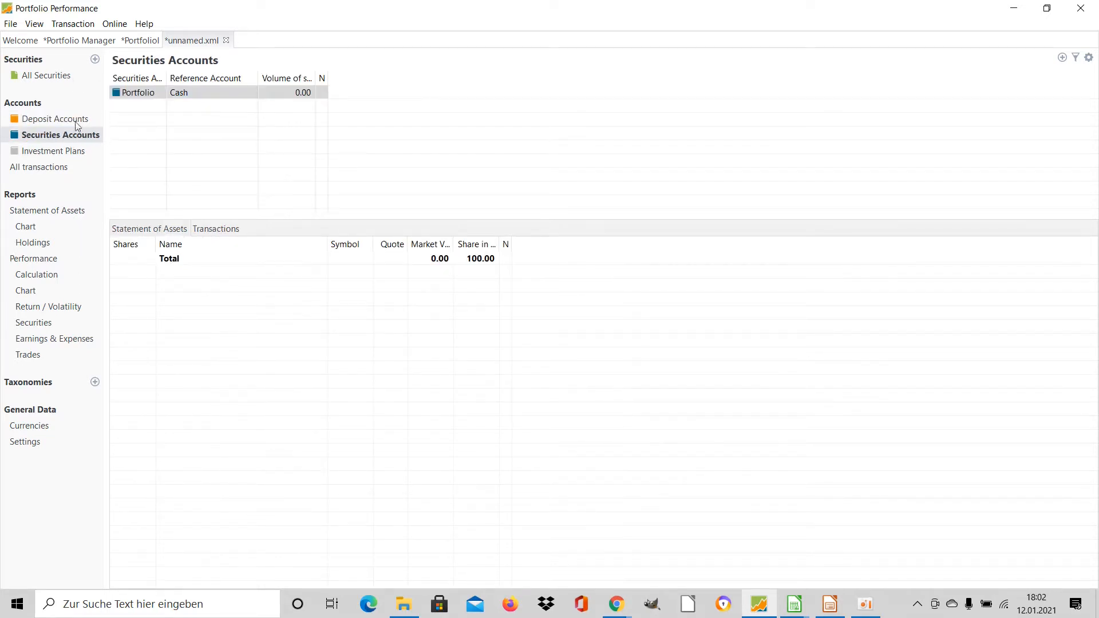
{"action": "left_click", "coordinate": [52, 81]}
{"action": "left_click", "coordinate": [1049, 57]}
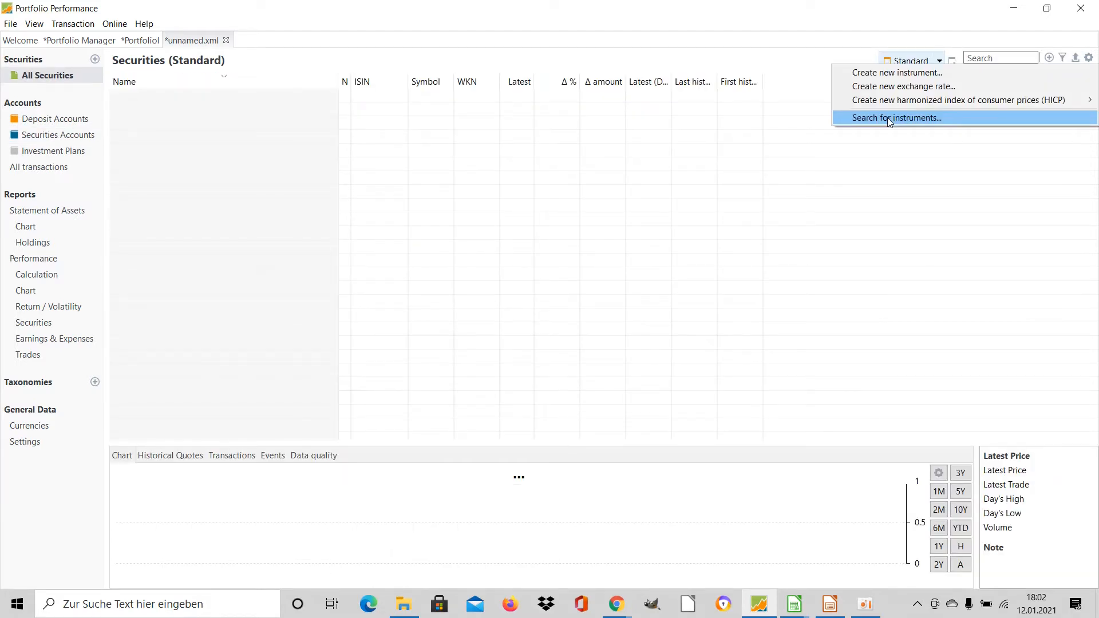
{"action": "left_click", "coordinate": [887, 118]}
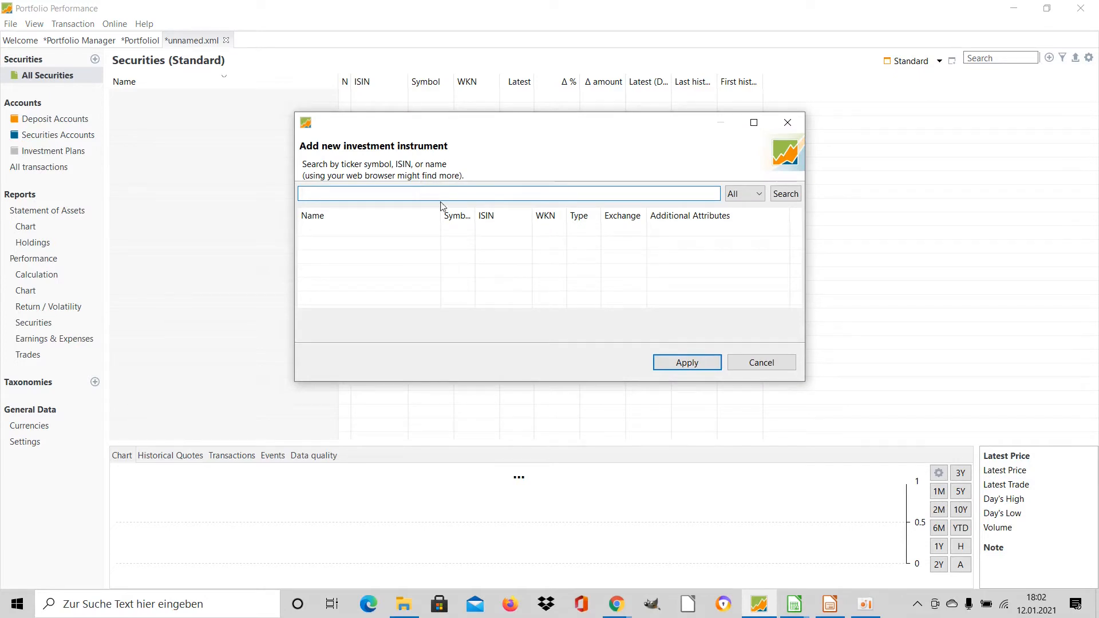
{"action": "type", "text": "AAPL"}
{"action": "left_click", "coordinate": [788, 195]}
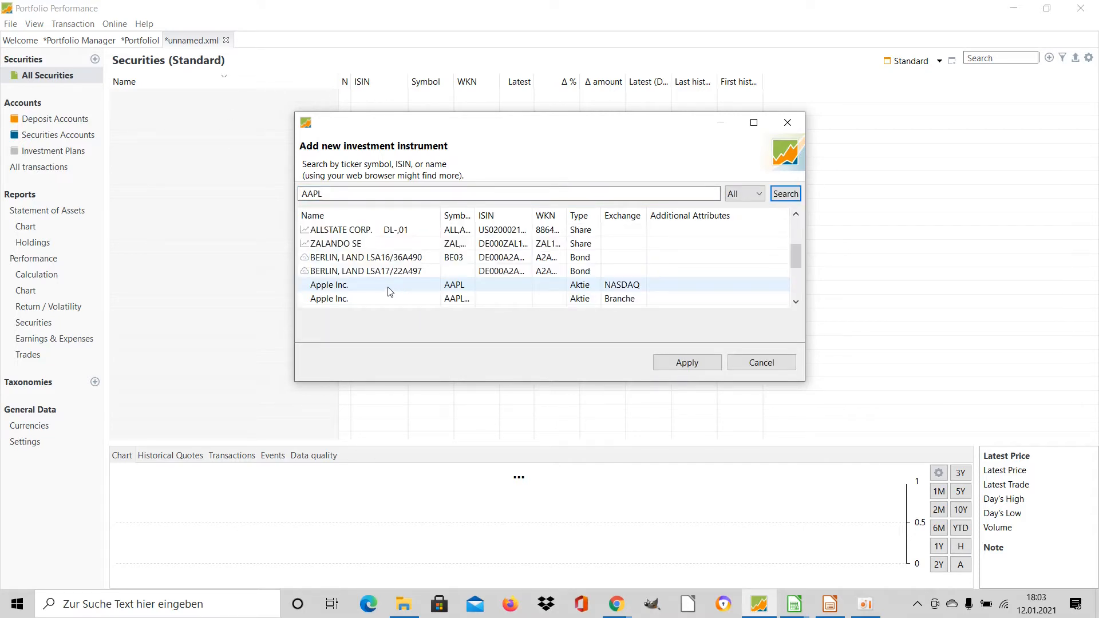
{"action": "left_click", "coordinate": [388, 289]}
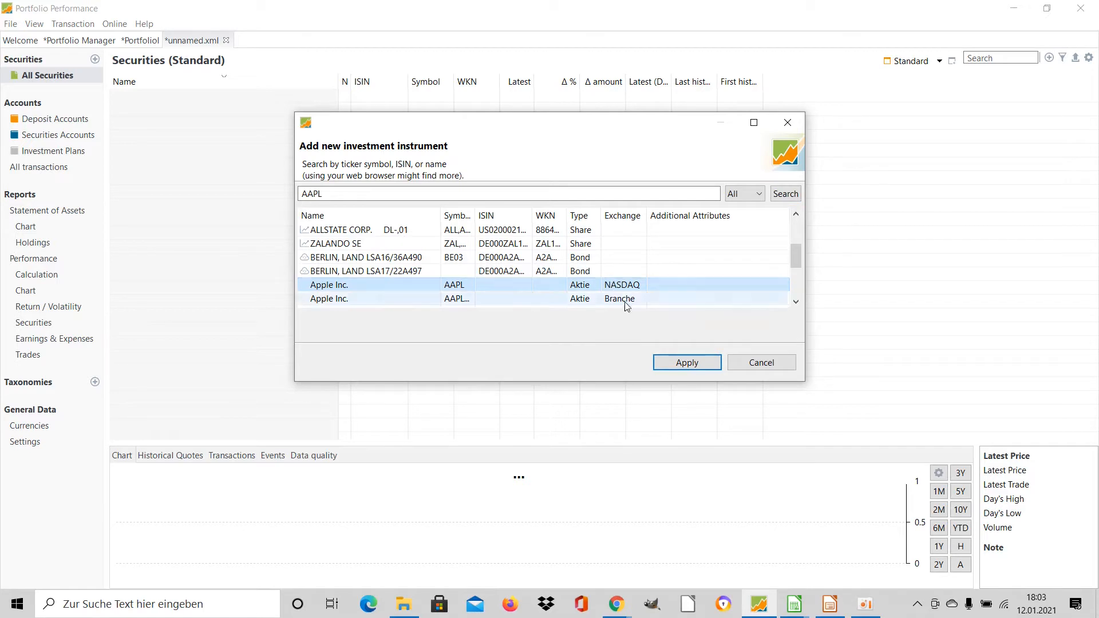
{"action": "left_click", "coordinate": [689, 363]}
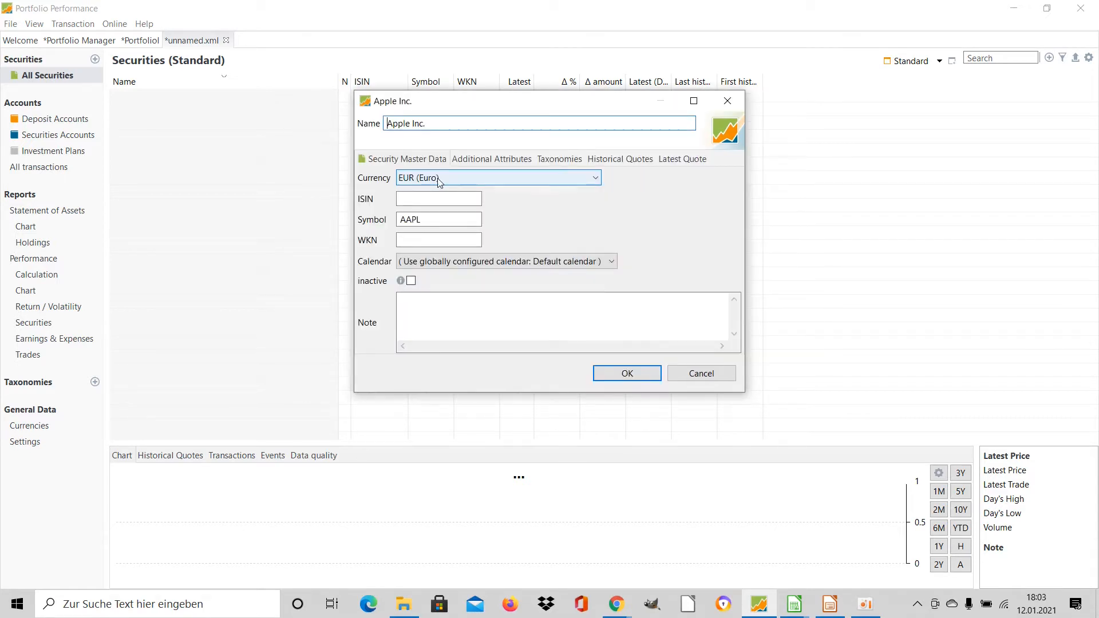
Step: Set the Apple Inc. security's currency to USD (United States Dollar), check its historical quotes and save it
{"action": "left_click", "coordinate": [438, 181]}
{"action": "scroll", "coordinate": [472, 245], "scroll_direction": "down", "scroll_amount": 6}
{"action": "scroll", "coordinate": [471, 245], "scroll_direction": "down", "scroll_amount": 20}
{"action": "scroll", "coordinate": [471, 245], "scroll_direction": "down", "scroll_amount": 2}
{"action": "scroll", "coordinate": [452, 263], "scroll_direction": "up", "scroll_amount": 2}
{"action": "left_click", "coordinate": [430, 283]}
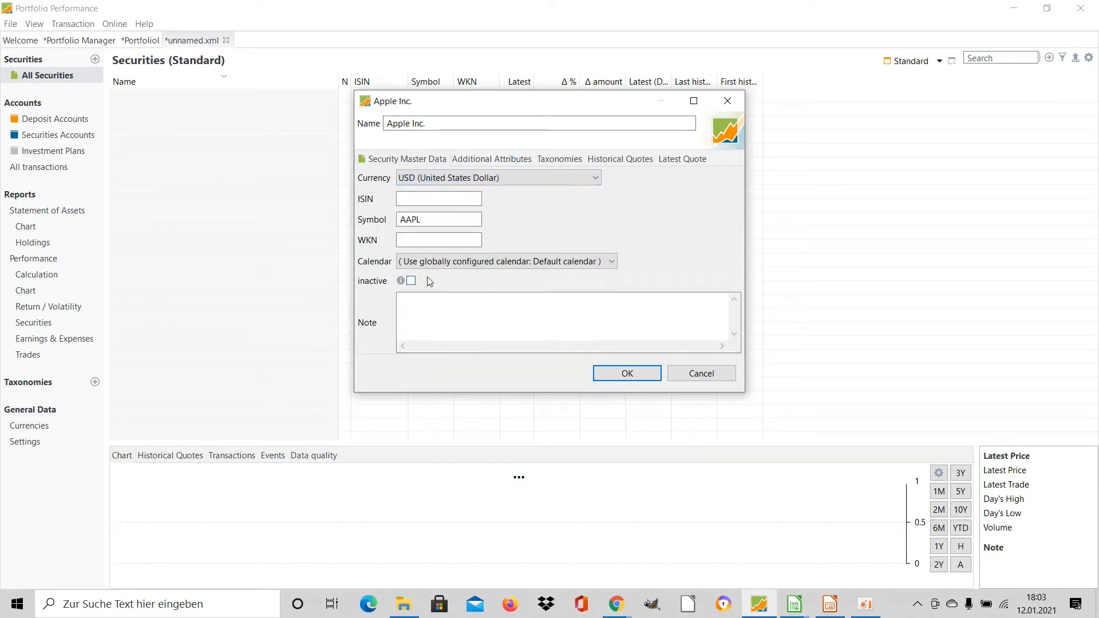
{"action": "left_click", "coordinate": [613, 158]}
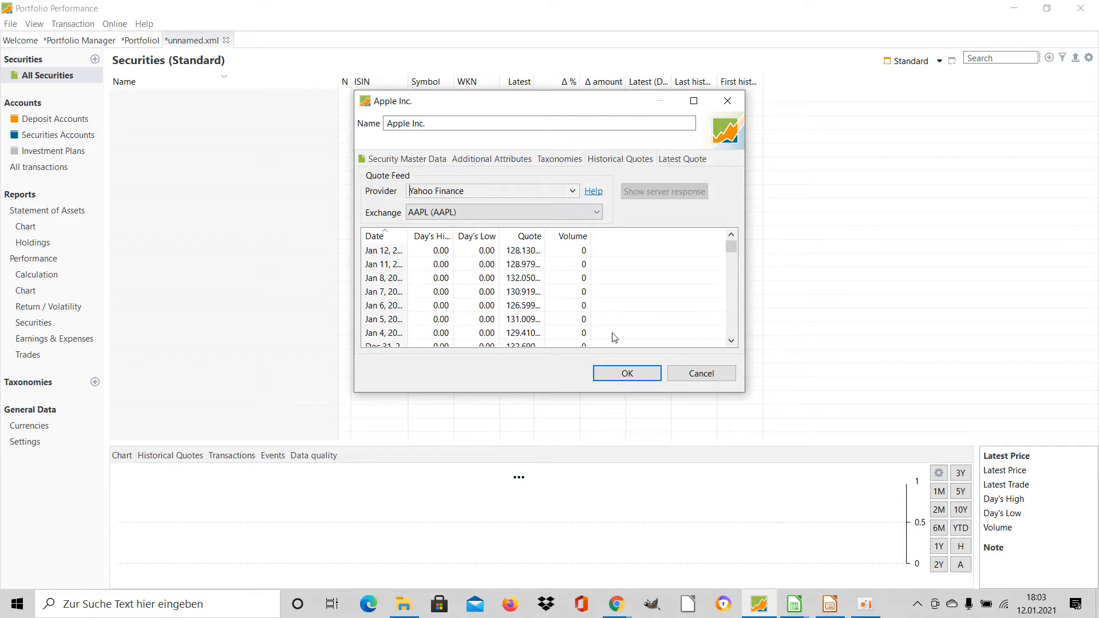
{"action": "left_click", "coordinate": [627, 373]}
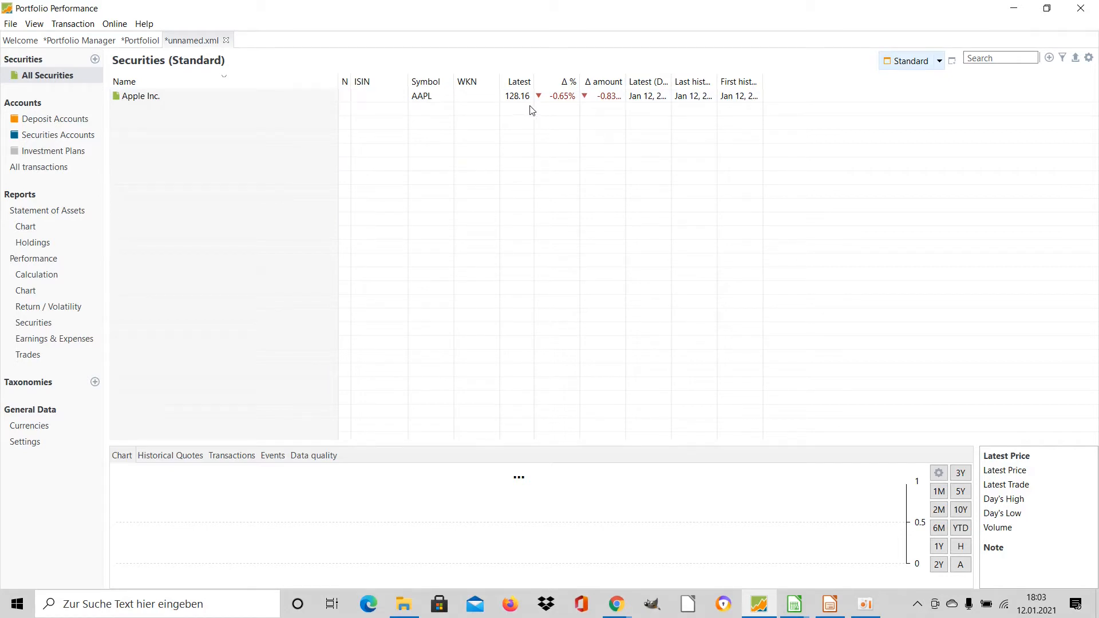
Step: Record a purchase of 20 Apple Inc. shares in the Portfolio account, paid from Cash
{"action": "mouse_move", "coordinate": [563, 105]}
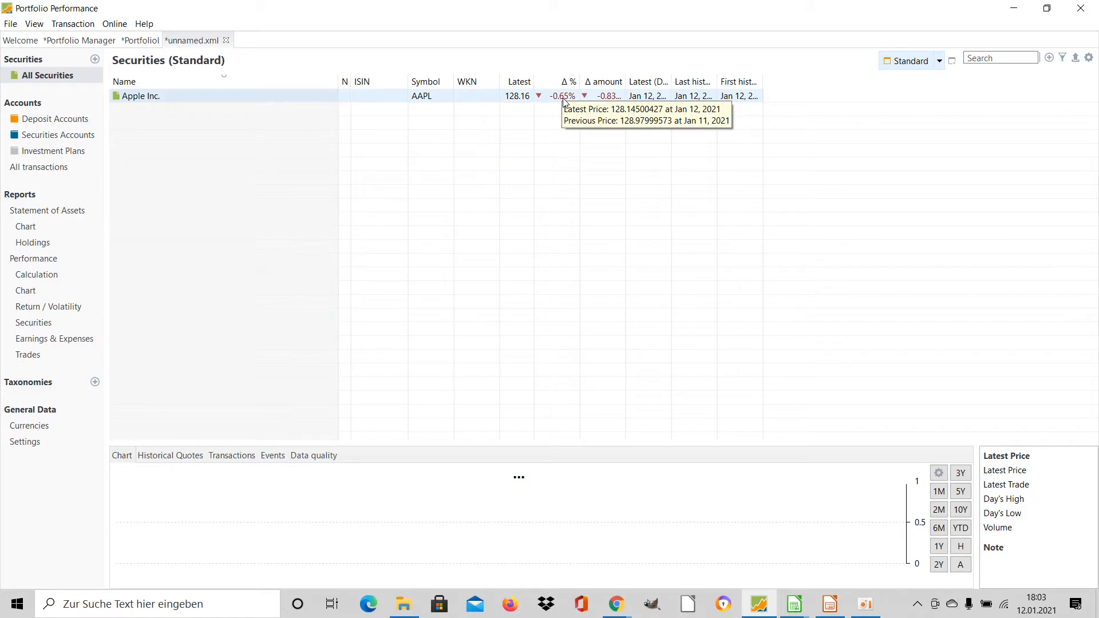
{"action": "right_click", "coordinate": [160, 102]}
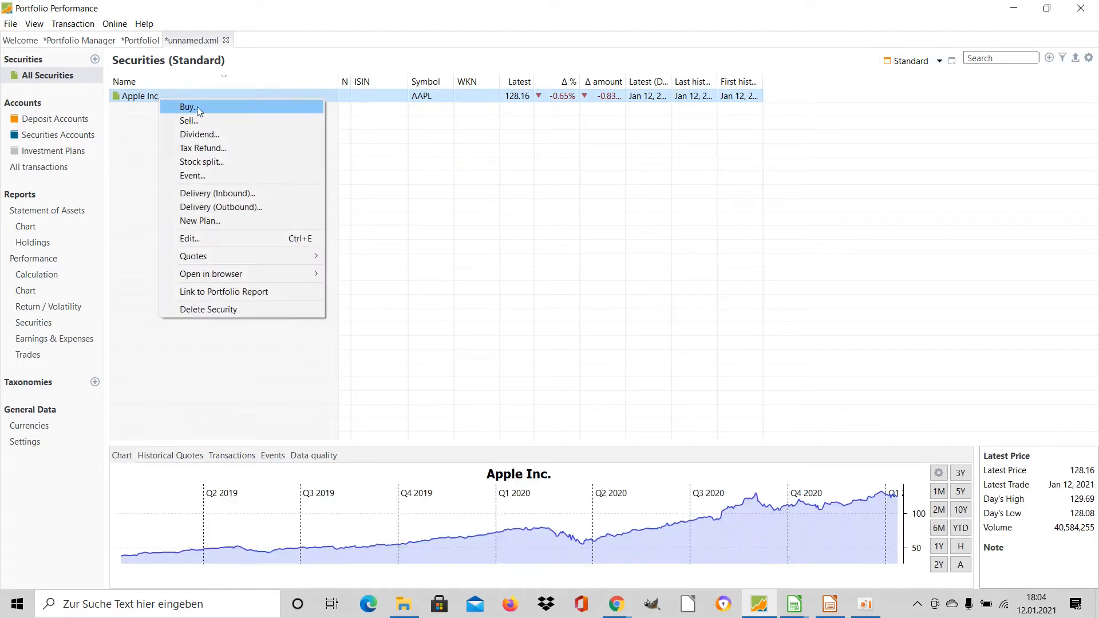
{"action": "left_click", "coordinate": [203, 107]}
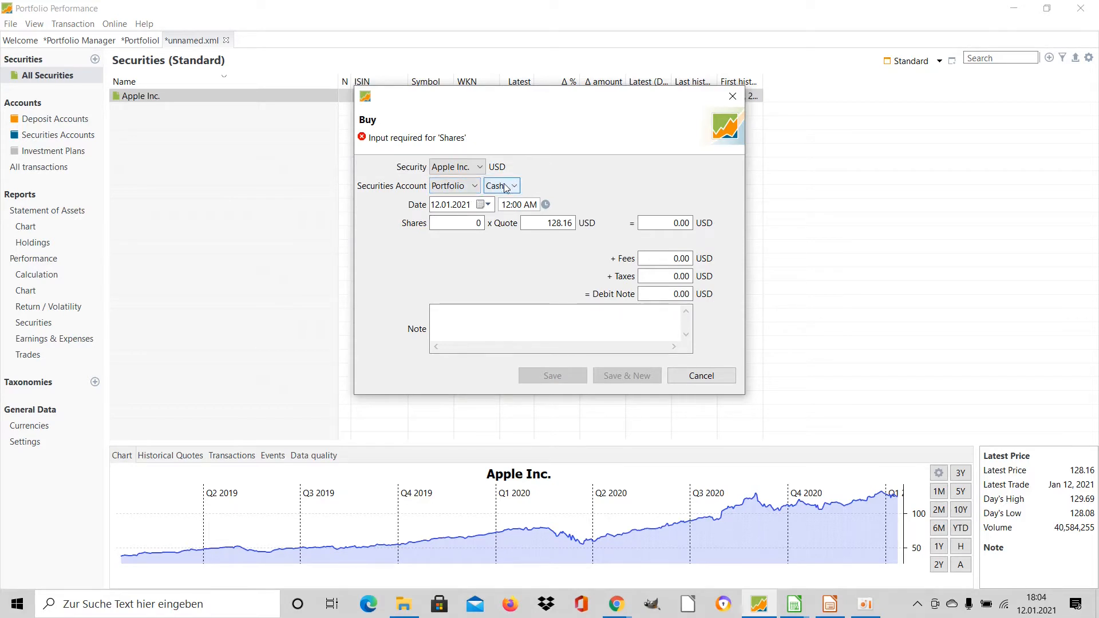
{"action": "left_click", "coordinate": [471, 224]}
{"action": "type", "text": "2"}
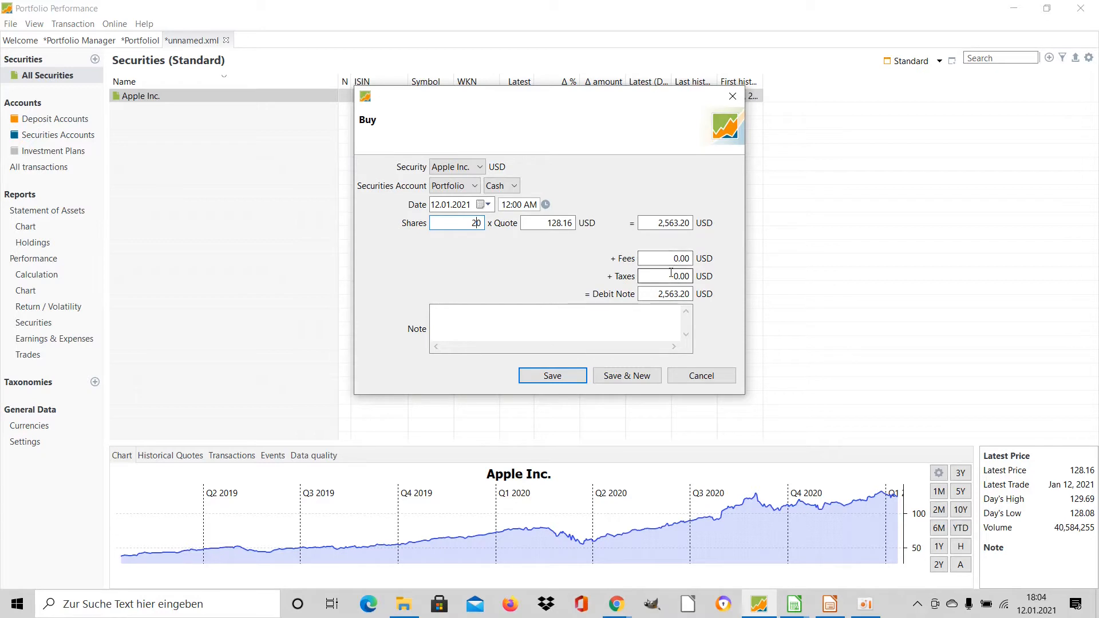
{"action": "left_click", "coordinate": [574, 378]}
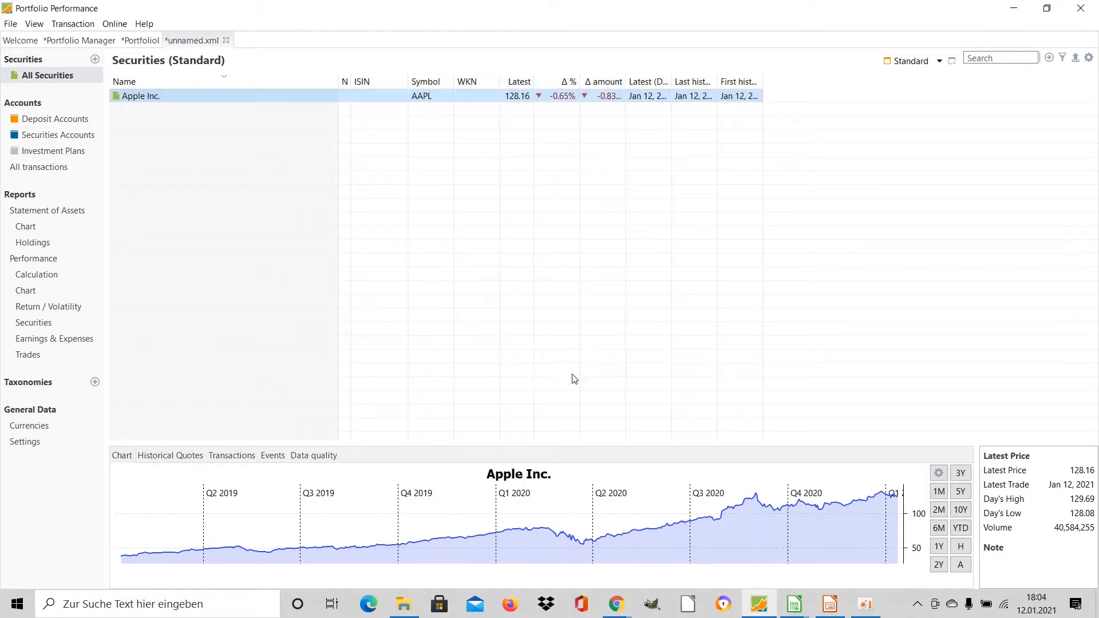
Step: Search for the instrument MSFT and choose the Microsoft Corporation share listed on NASDAQ as a new security
{"action": "left_click", "coordinate": [1049, 57]}
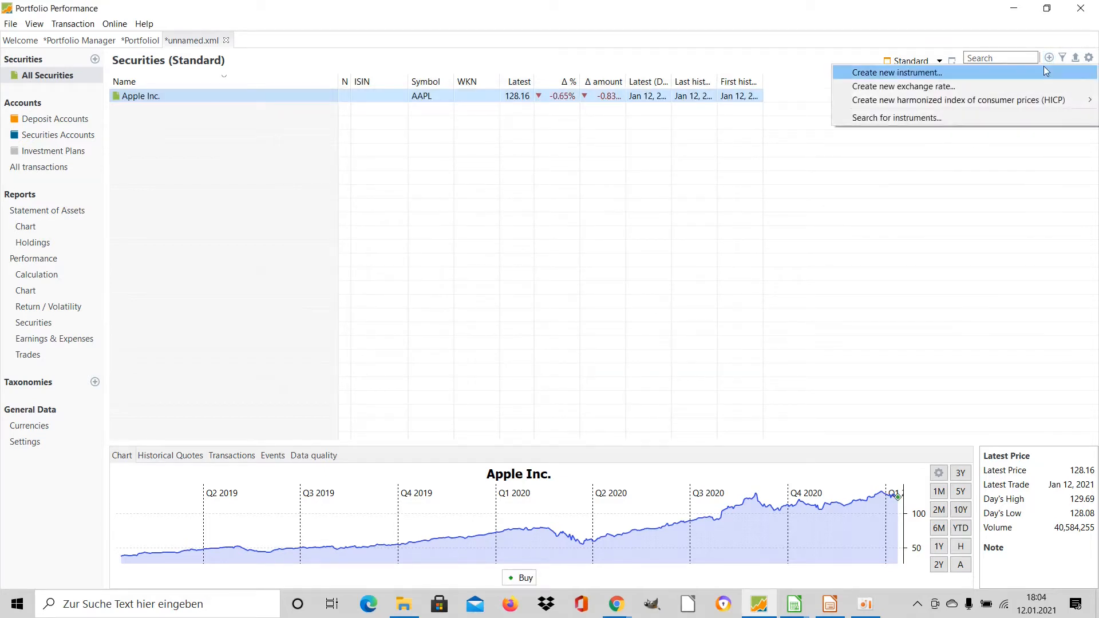
{"action": "left_click", "coordinate": [902, 118]}
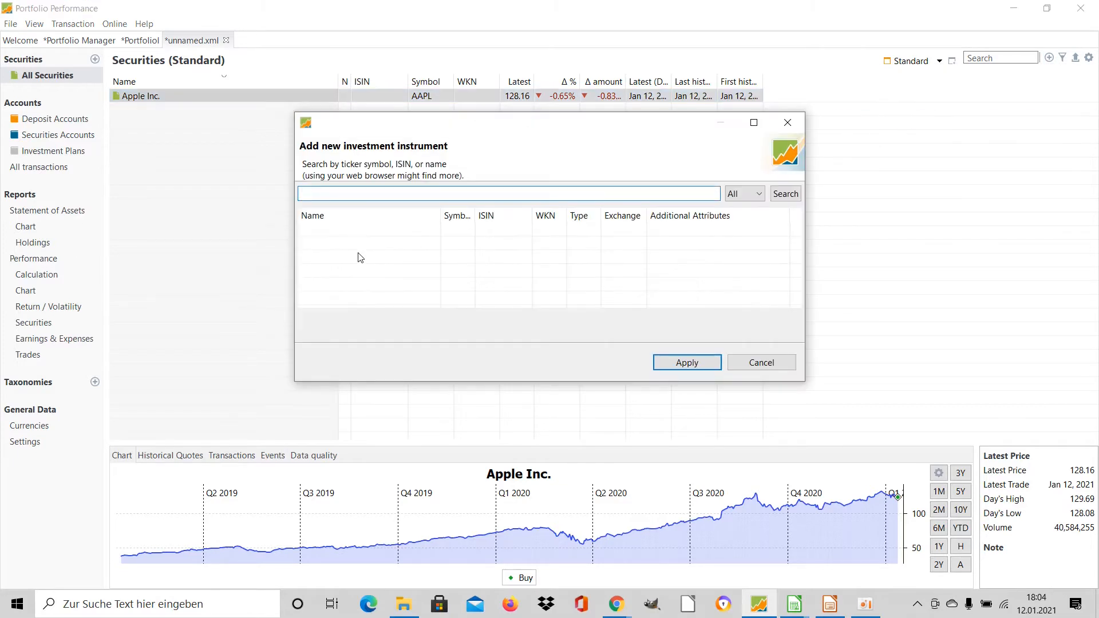
{"action": "type", "text": "MSFT"}
{"action": "key", "text": "Return"}
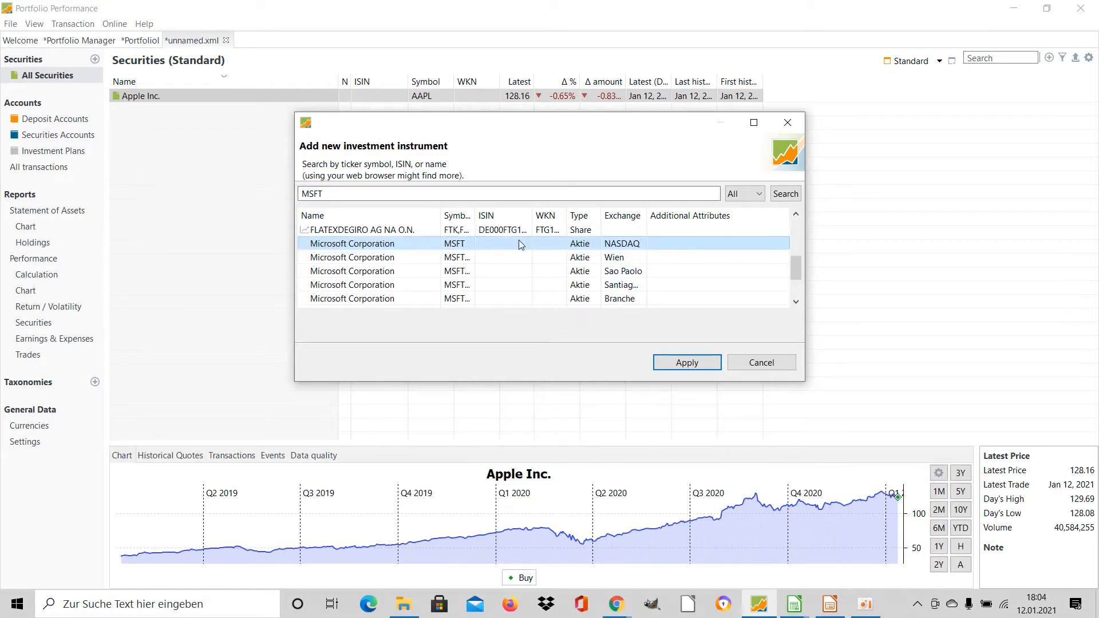
{"action": "left_click", "coordinate": [689, 363]}
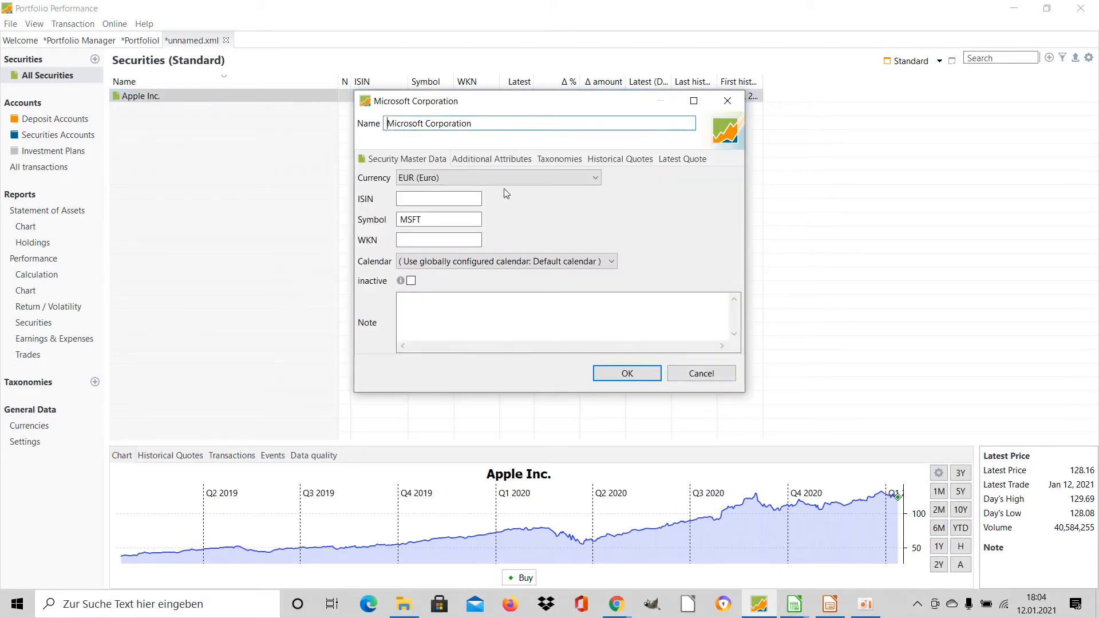
Step: Set the Microsoft Corporation security's currency to USD, view its historical quotes and save it
{"action": "left_click", "coordinate": [503, 178]}
{"action": "scroll", "coordinate": [467, 278], "scroll_direction": "down", "scroll_amount": 15}
{"action": "scroll", "coordinate": [467, 279], "scroll_direction": "down", "scroll_amount": 5}
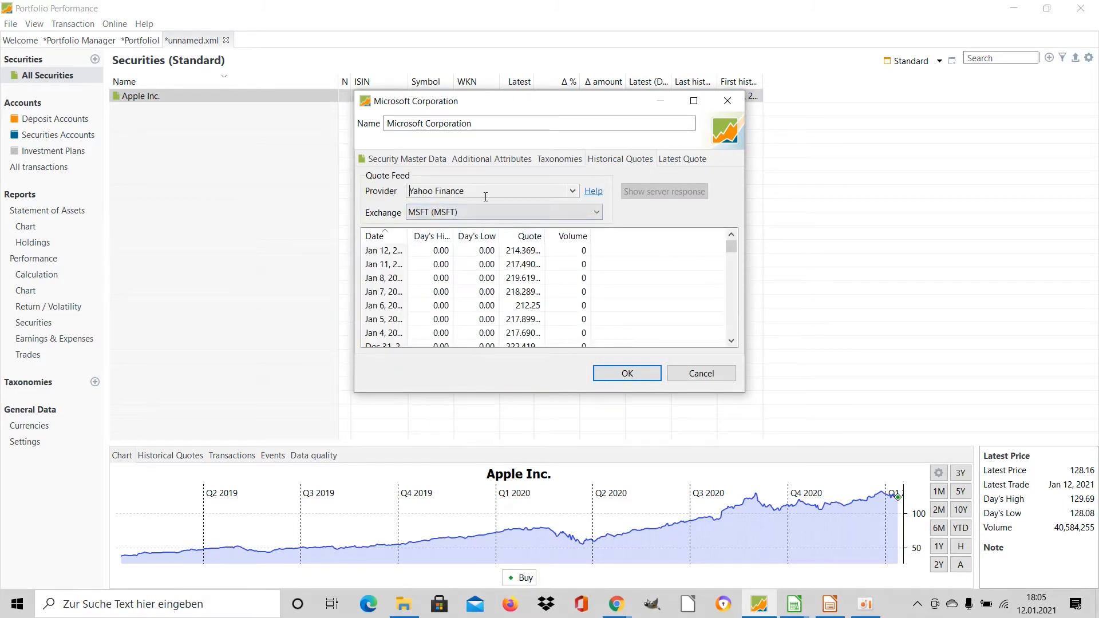
{"action": "left_click", "coordinate": [602, 372]}
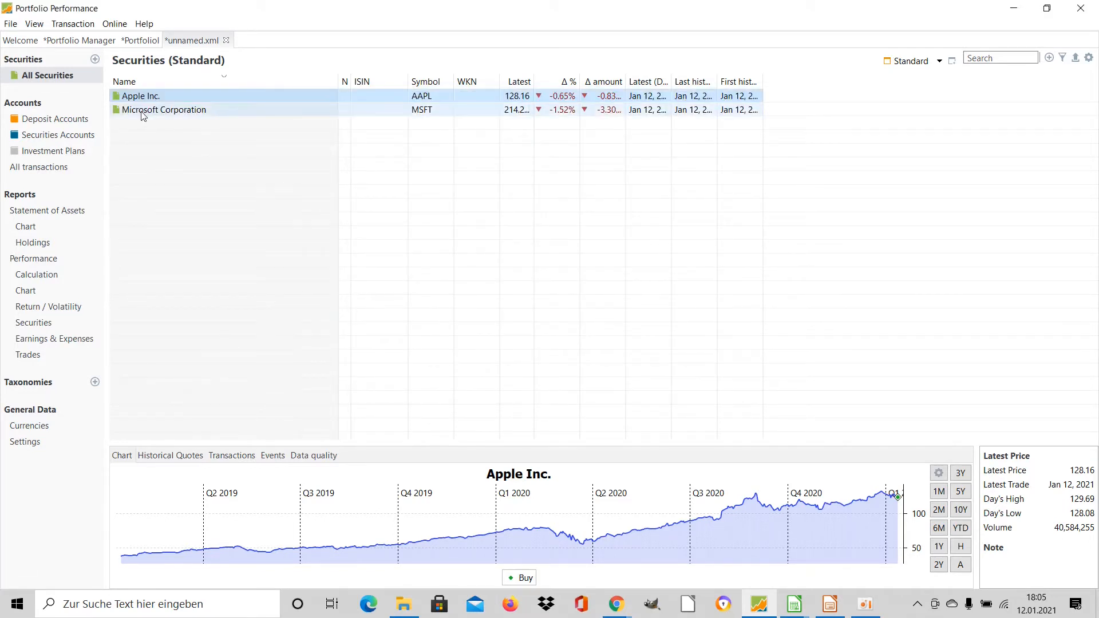
Step: Record a purchase of 10 Microsoft Corporation shares in the Portfolio account, paid from Cash, and open the deposit accounts overview
{"action": "left_click", "coordinate": [185, 111]}
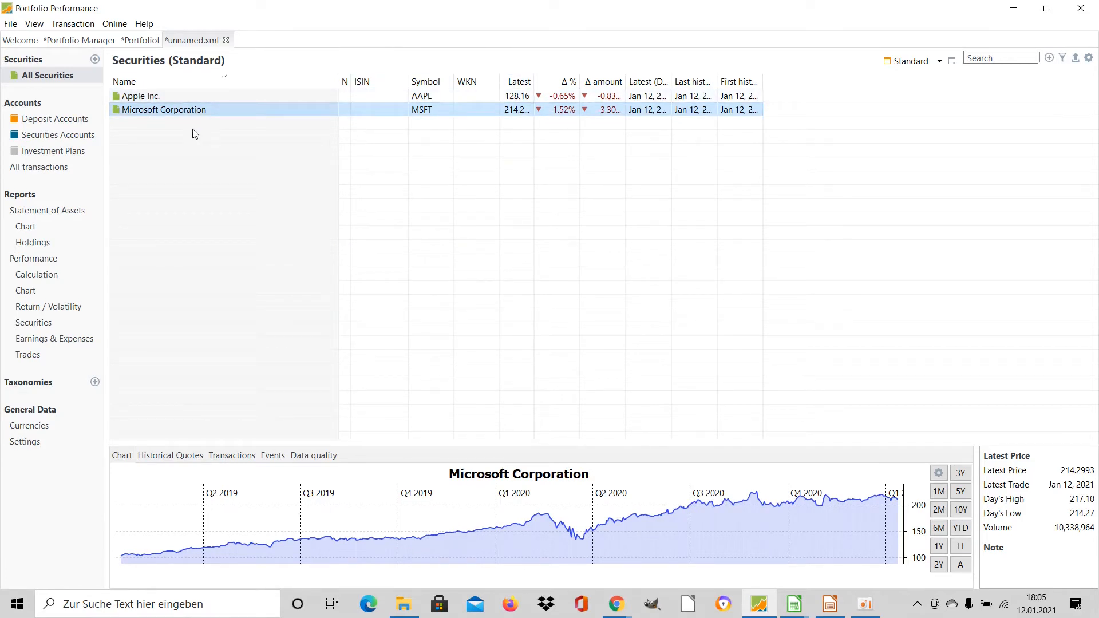
{"action": "right_click", "coordinate": [179, 109]}
{"action": "left_click", "coordinate": [206, 118]}
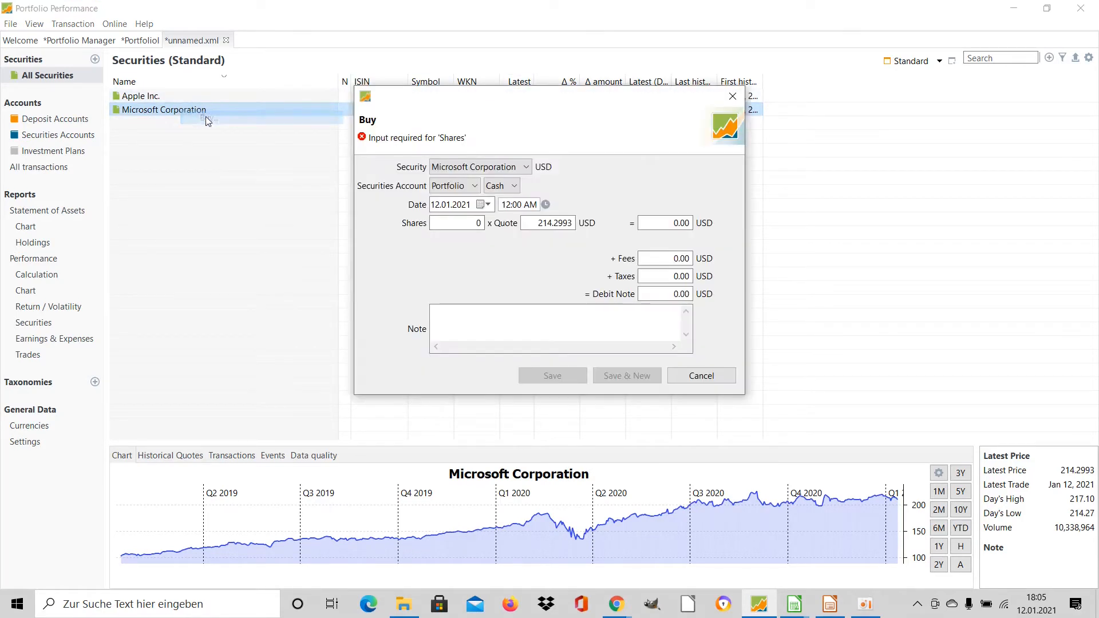
{"action": "left_click", "coordinate": [474, 224]}
{"action": "type", "text": "10"}
{"action": "key", "text": "Return"}
{"action": "left_click", "coordinate": [87, 119]}
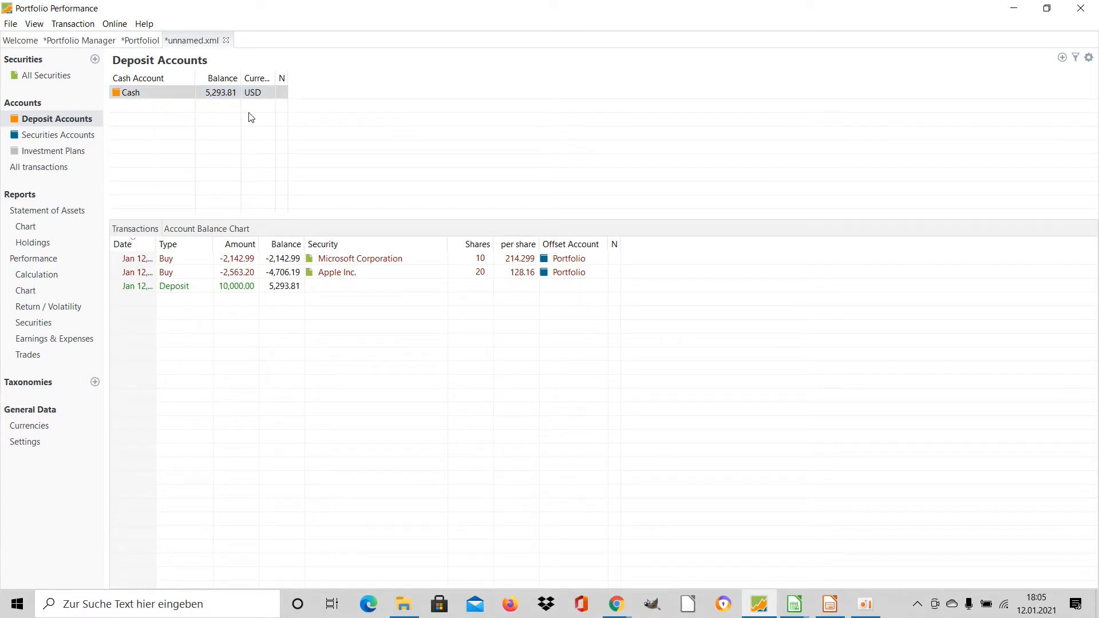
Step: Review the deposit and securities accounts in the unnamed file, as well as those in the other personal portfolio file
{"action": "left_click", "coordinate": [214, 96]}
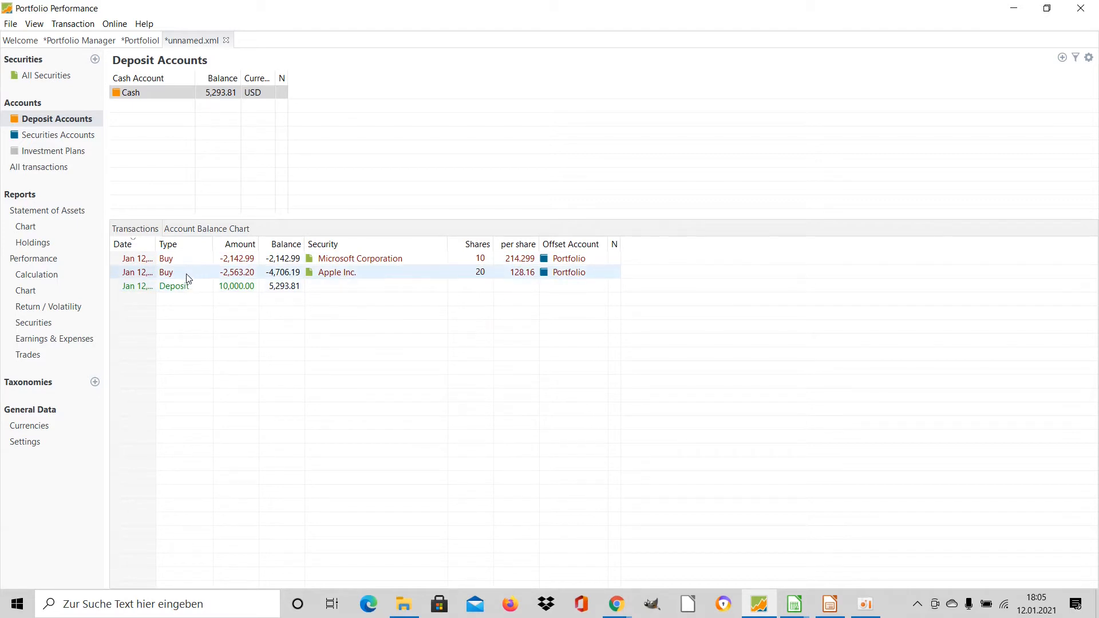
{"action": "left_click", "coordinate": [74, 137]}
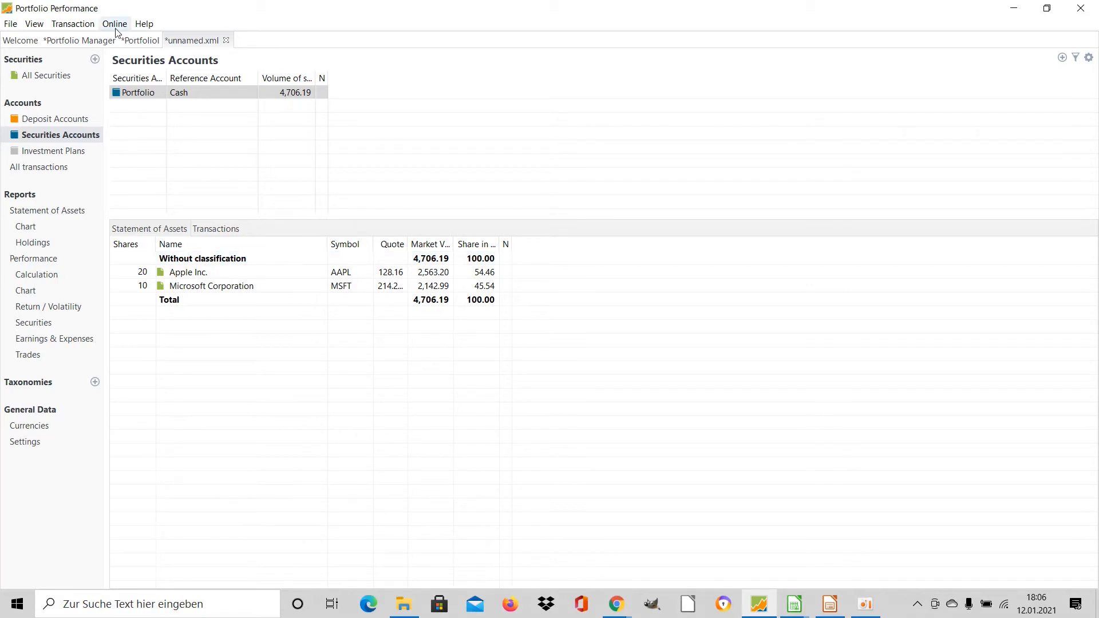
{"action": "left_click", "coordinate": [139, 40]}
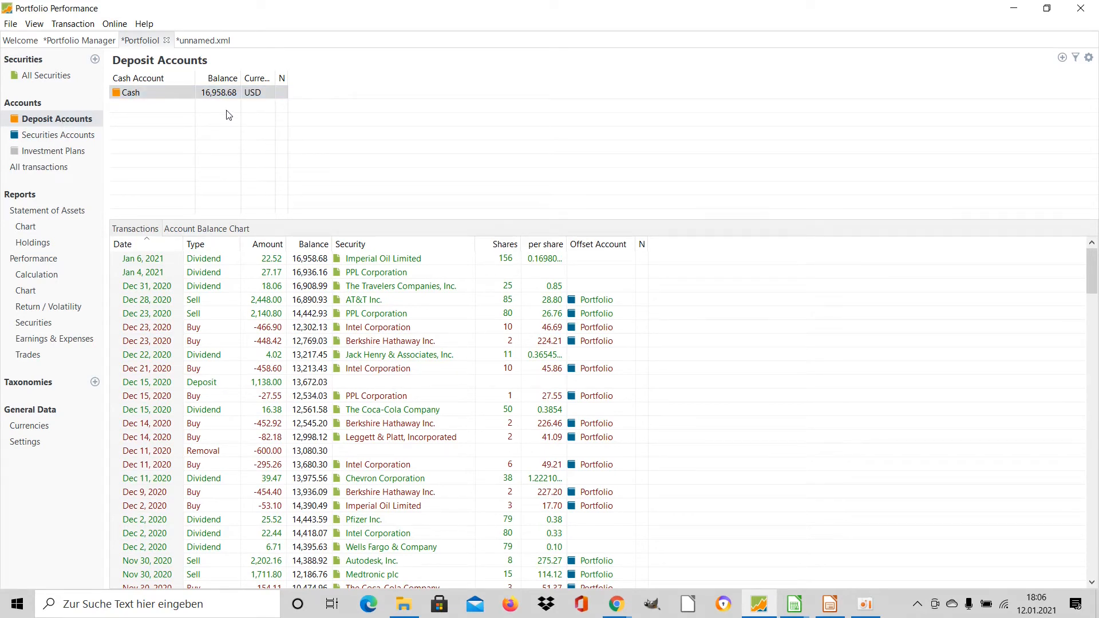
{"action": "left_click", "coordinate": [63, 137]}
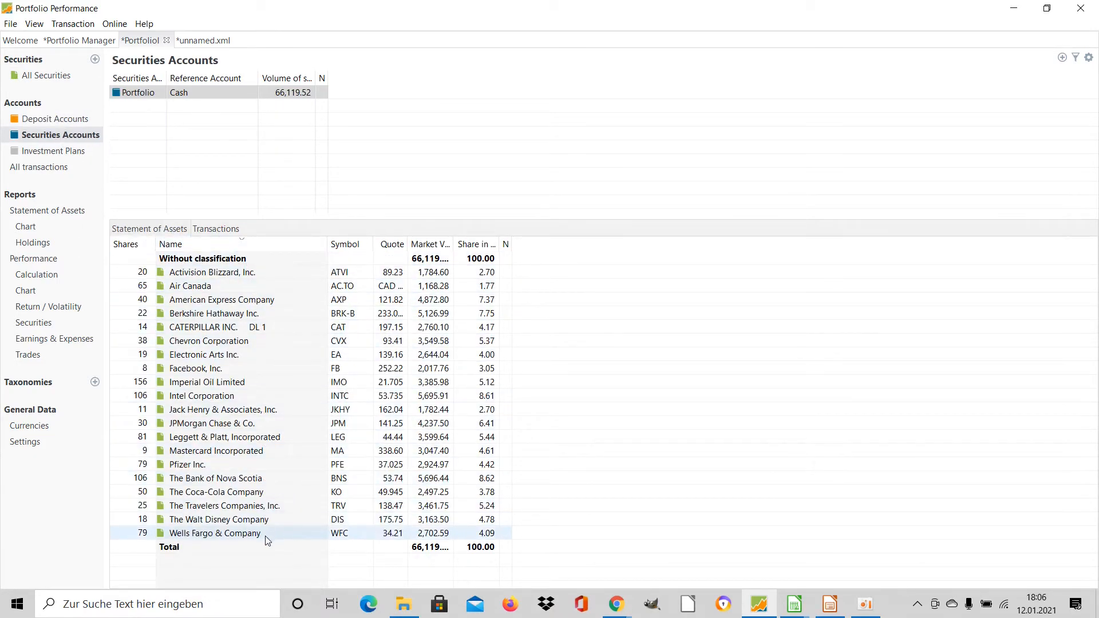
Step: Examine the portfolio's holdings breakdown and its performance chart against the S&P 500 benchmark
{"action": "left_click", "coordinate": [41, 247]}
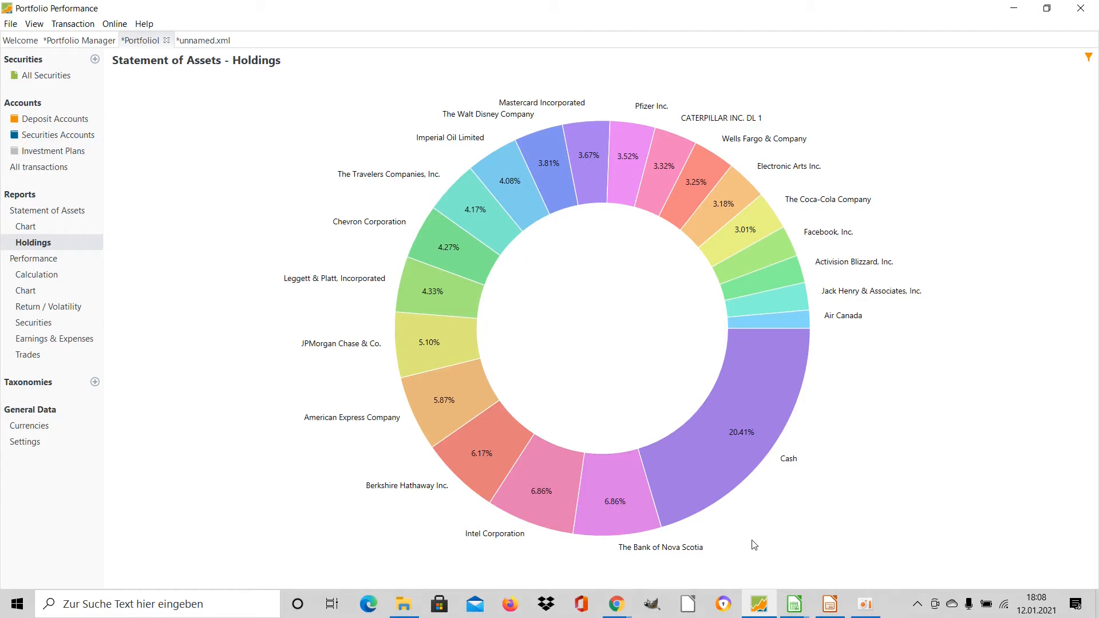
{"action": "left_click", "coordinate": [32, 291]}
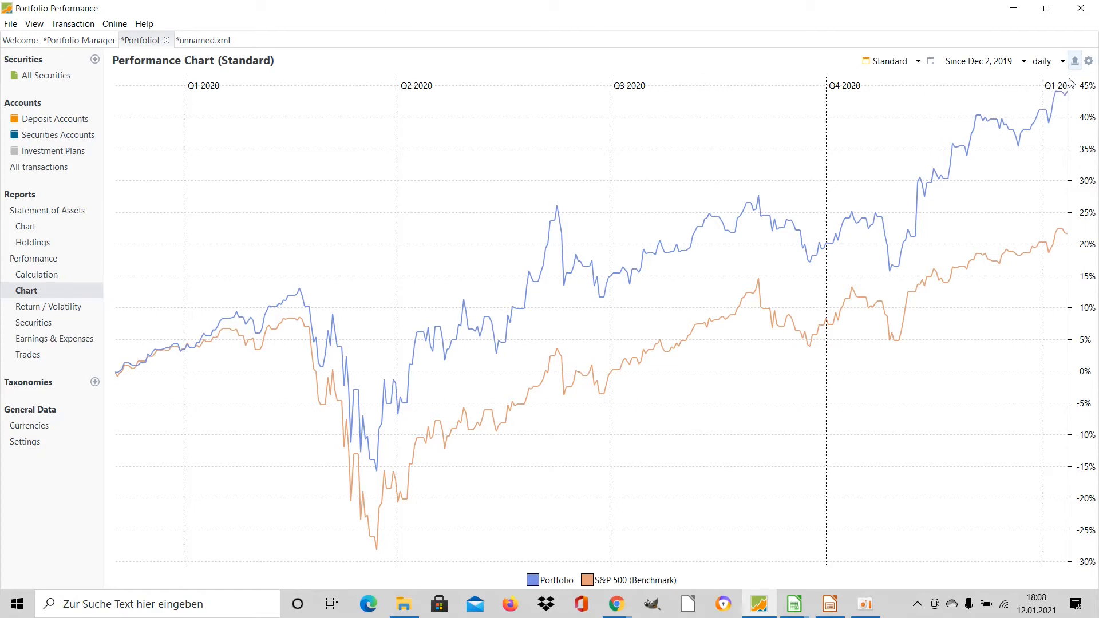
{"action": "mouse_move", "coordinate": [1067, 97]}
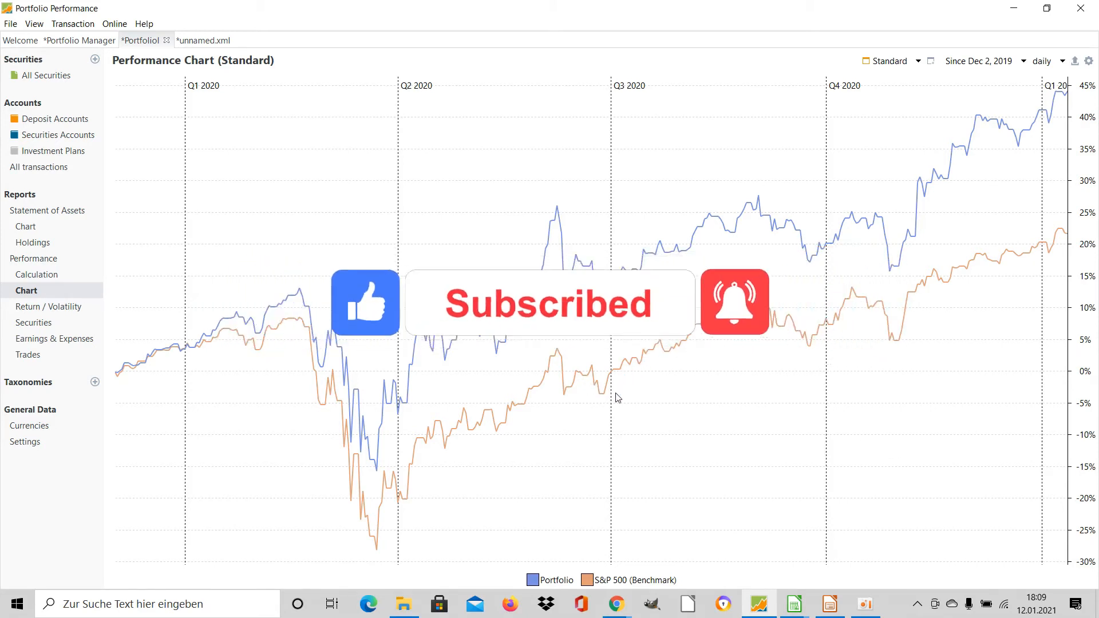
Step: Examine the security performance report, comparing purchase values, quotes and absolute performance of the individual holdings
{"action": "left_click", "coordinate": [34, 322]}
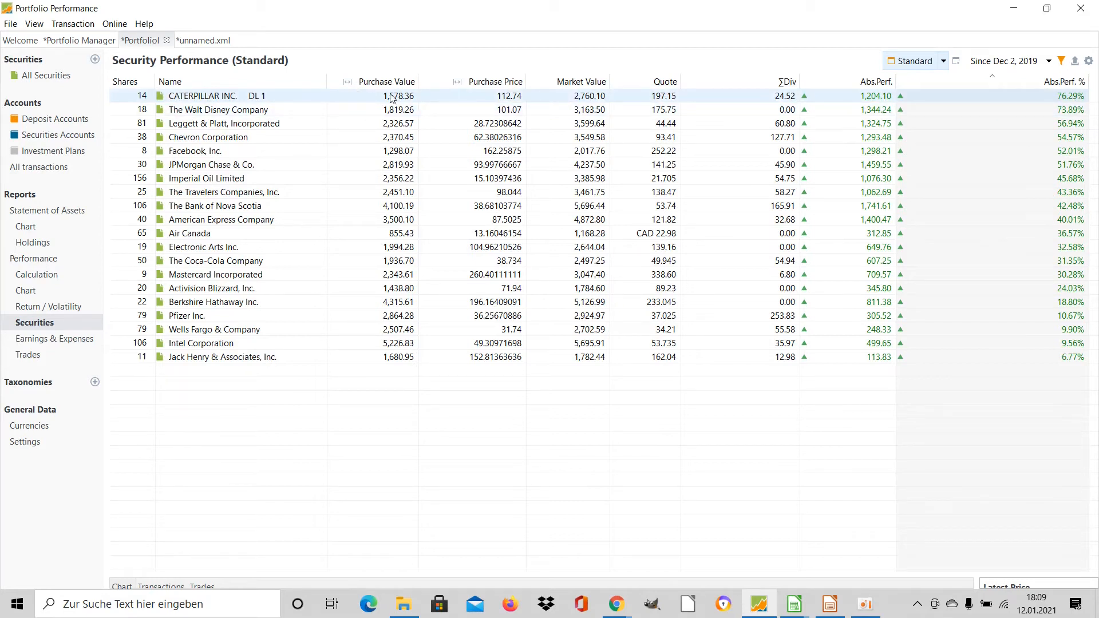
{"action": "mouse_move", "coordinate": [393, 100]}
{"action": "mouse_move", "coordinate": [675, 99]}
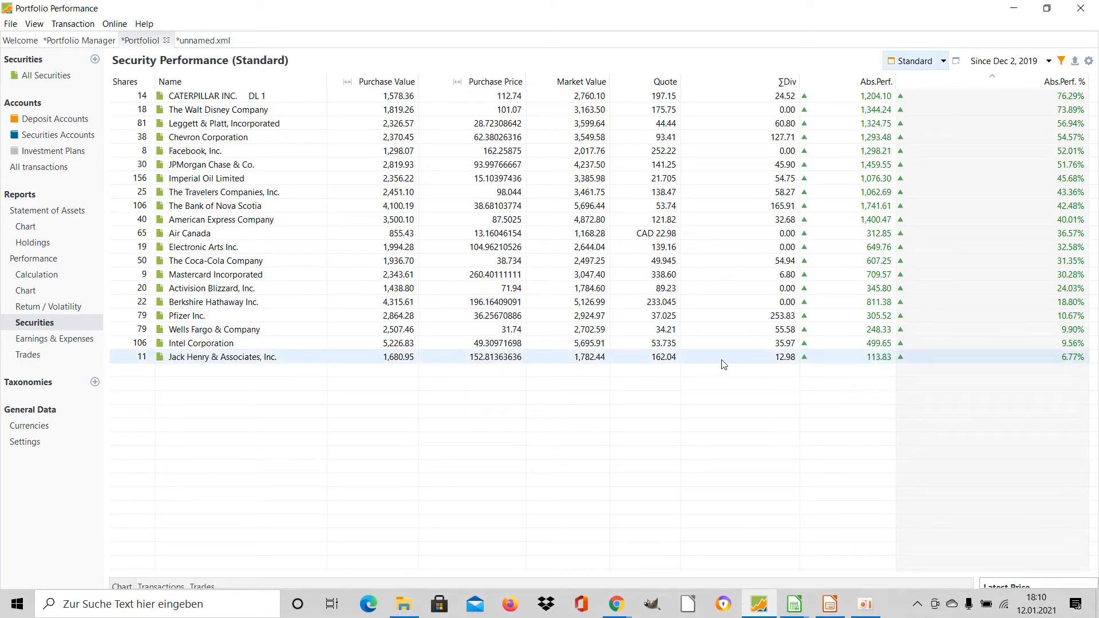
Step: Examine the dividend earnings by month, quarter and year, and open the Trades report
{"action": "left_click", "coordinate": [74, 339]}
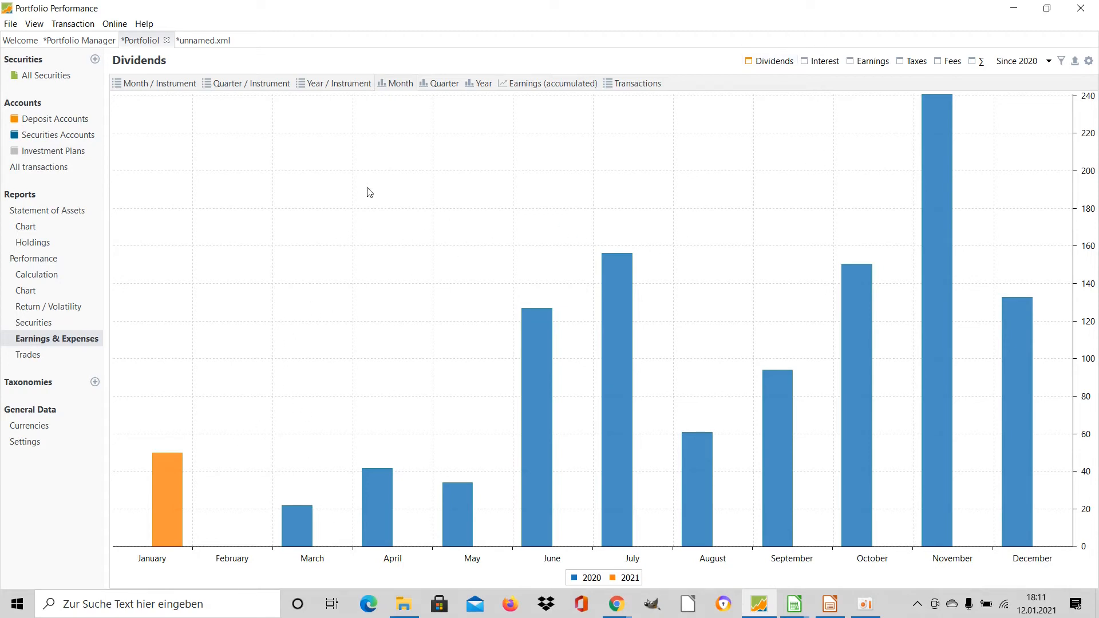
{"action": "left_click", "coordinate": [442, 83]}
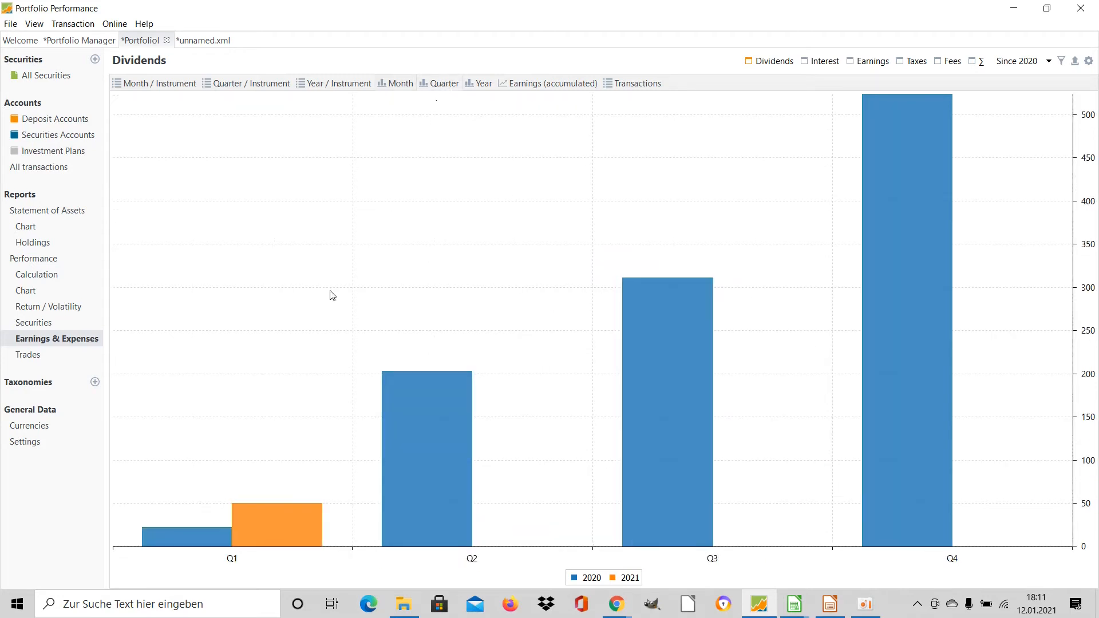
{"action": "mouse_move", "coordinate": [192, 542]}
{"action": "left_click", "coordinate": [480, 84]}
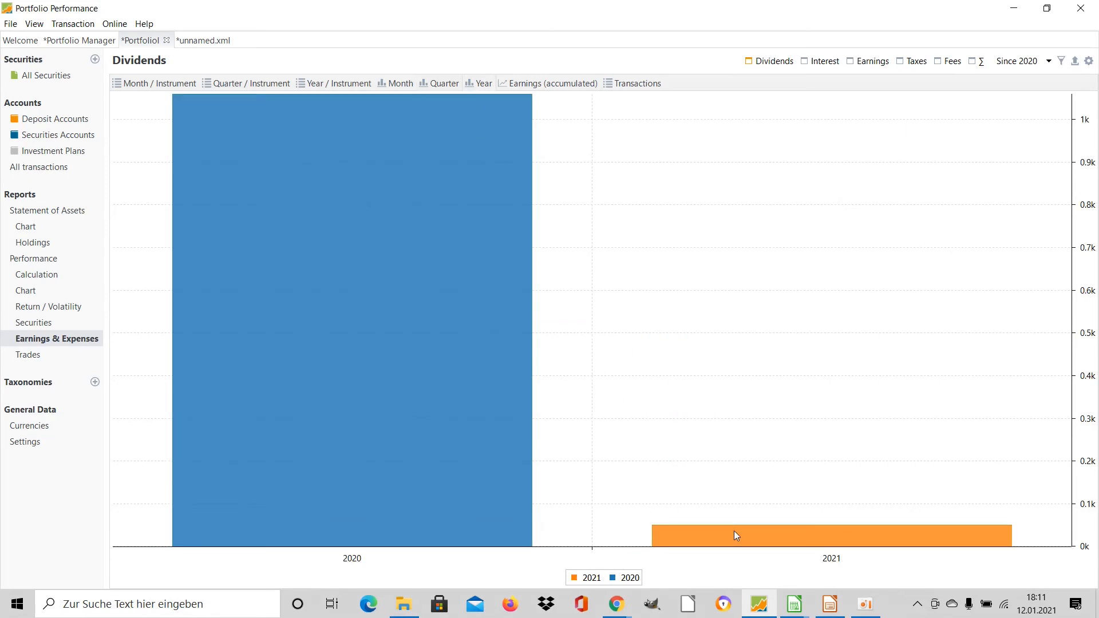
{"action": "mouse_move", "coordinate": [452, 369]}
{"action": "left_click", "coordinate": [29, 356]}
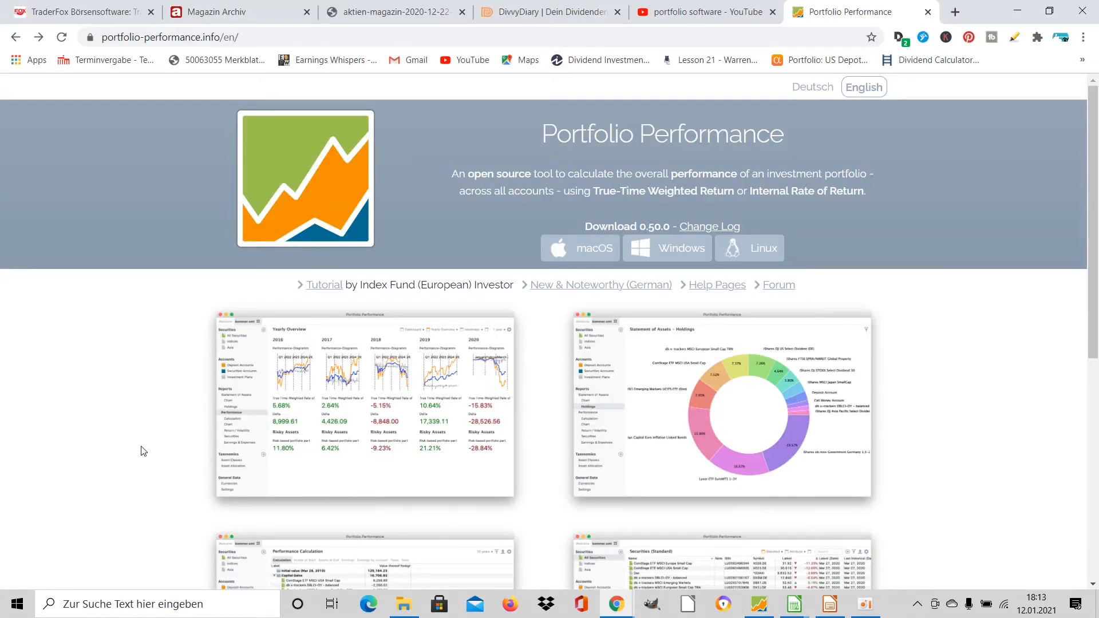
Step: In the browser, open the tutorial linked on the Portfolio Performance website and read it through to the part on adding ETFs by ticker symbol
{"action": "left_click", "coordinate": [320, 288]}
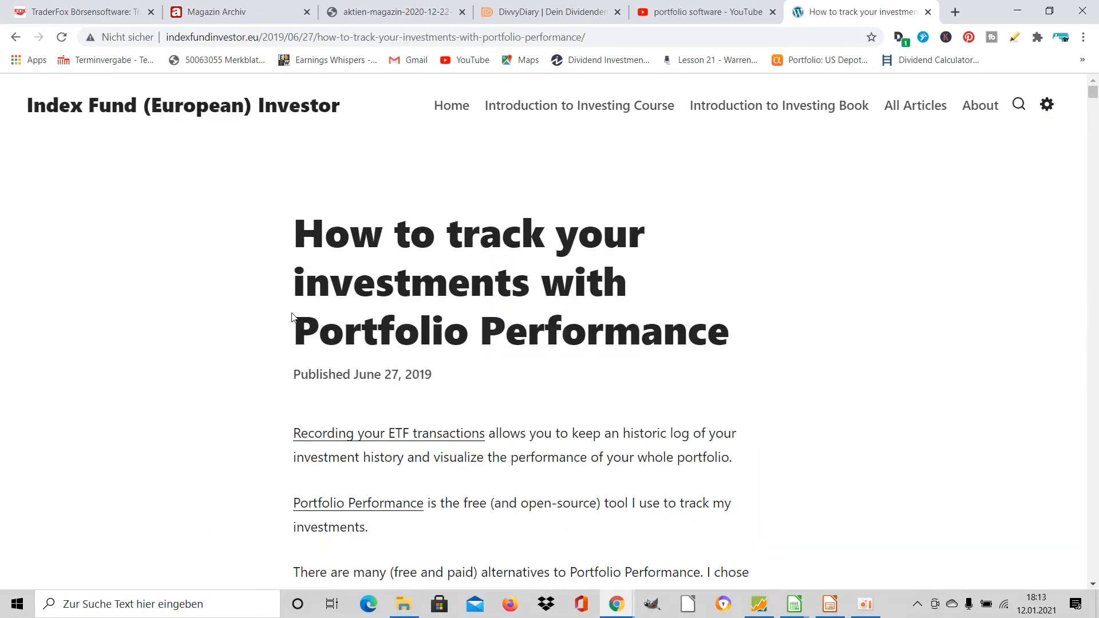
{"action": "scroll", "coordinate": [291, 317], "scroll_direction": "down", "scroll_amount": 2}
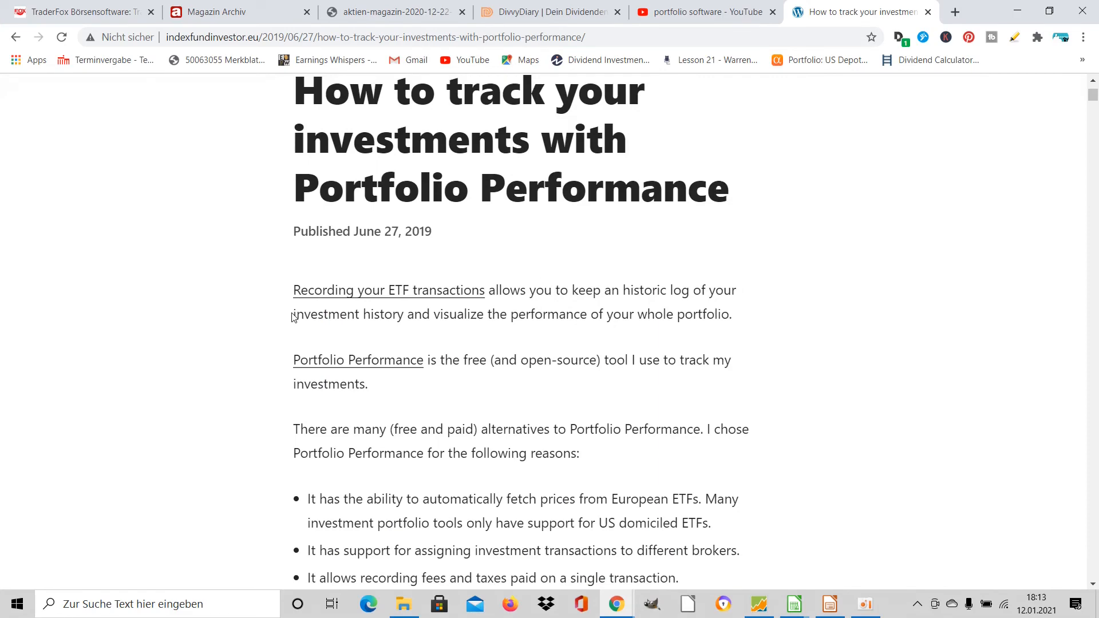
{"action": "scroll", "coordinate": [292, 318], "scroll_direction": "down", "scroll_amount": 6}
{"action": "scroll", "coordinate": [291, 317], "scroll_direction": "down", "scroll_amount": 11}
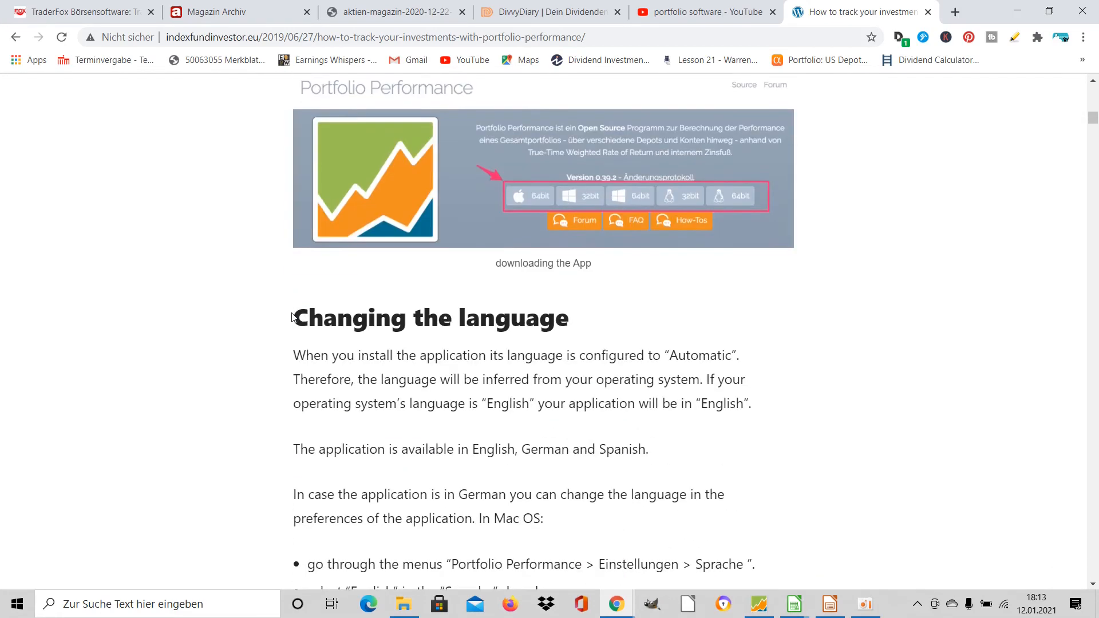
{"action": "scroll", "coordinate": [291, 318], "scroll_direction": "down", "scroll_amount": 15}
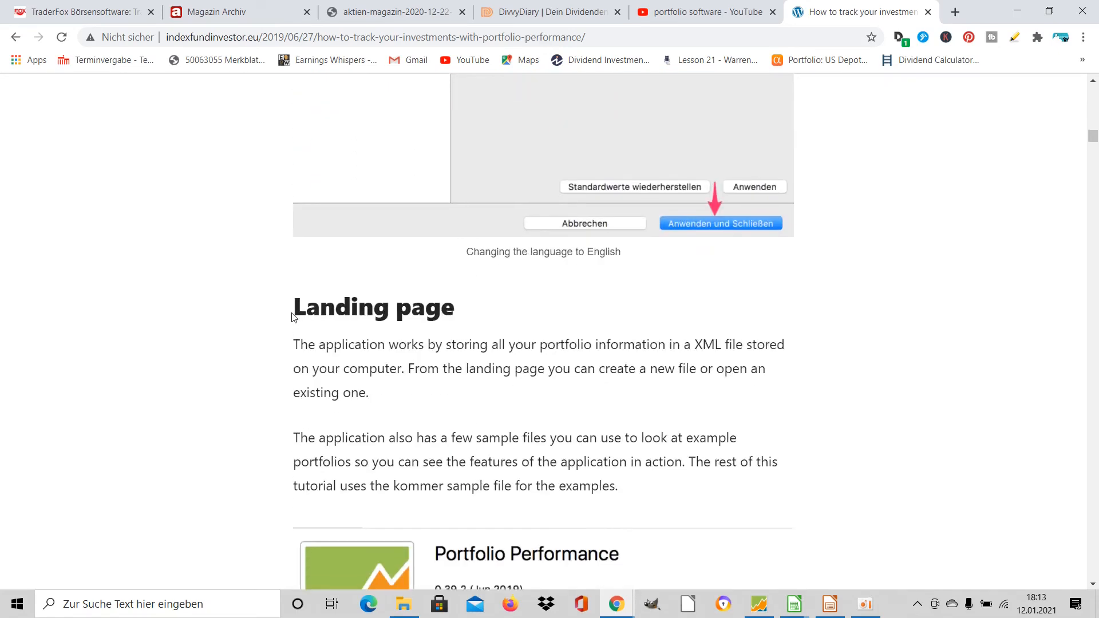
{"action": "scroll", "coordinate": [292, 318], "scroll_direction": "down", "scroll_amount": 15}
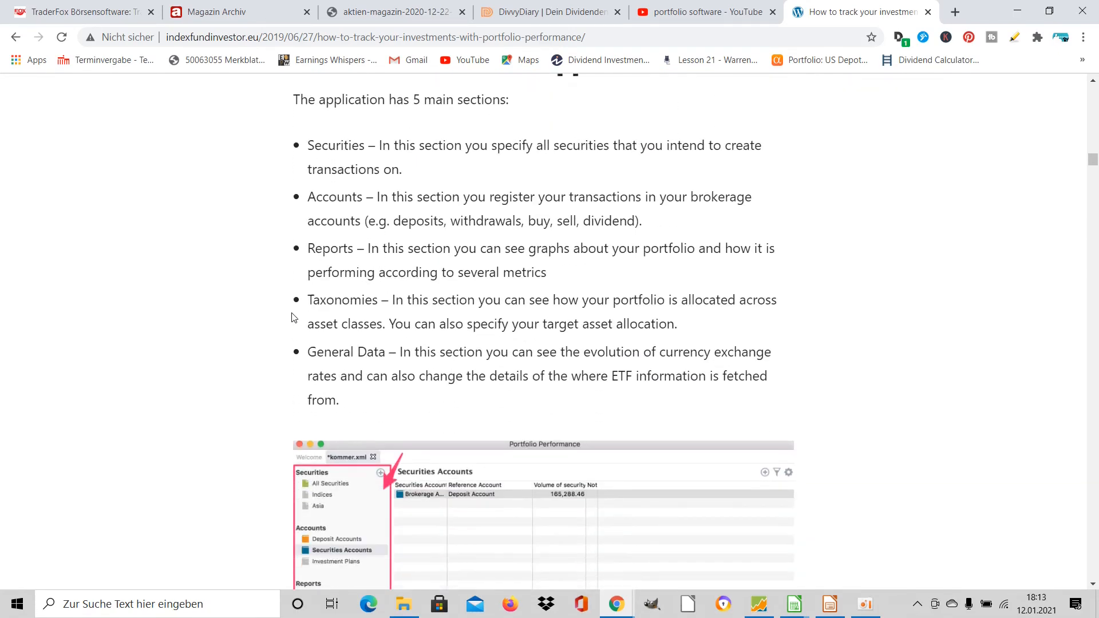
{"action": "scroll", "coordinate": [292, 318], "scroll_direction": "down", "scroll_amount": 1}
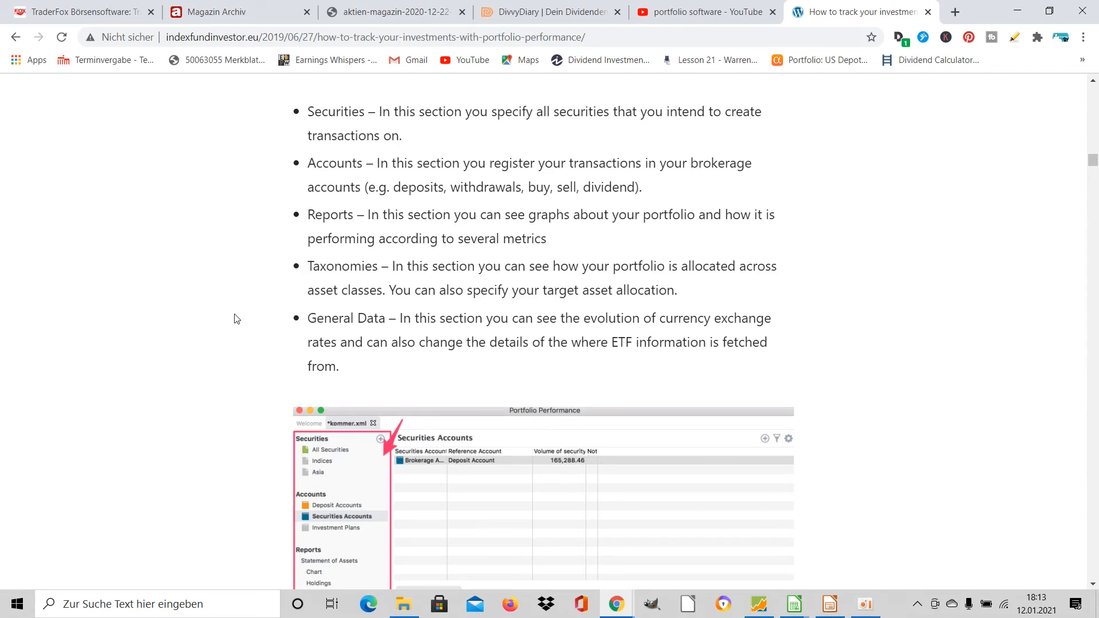
{"action": "scroll", "coordinate": [236, 319], "scroll_direction": "down", "scroll_amount": 8}
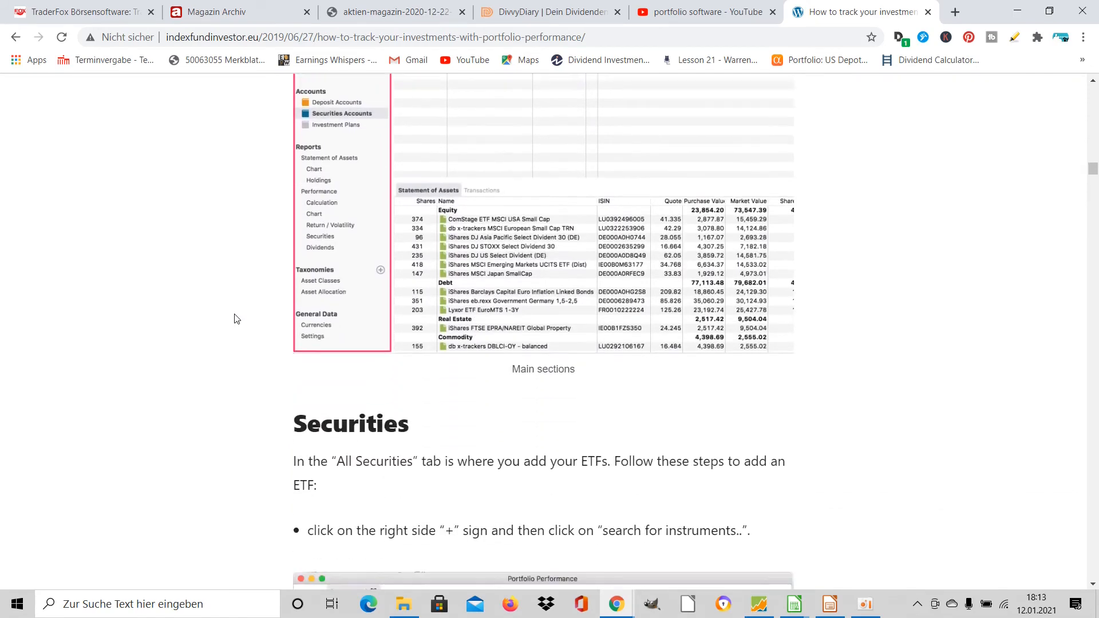
{"action": "scroll", "coordinate": [237, 319], "scroll_direction": "down", "scroll_amount": 10}
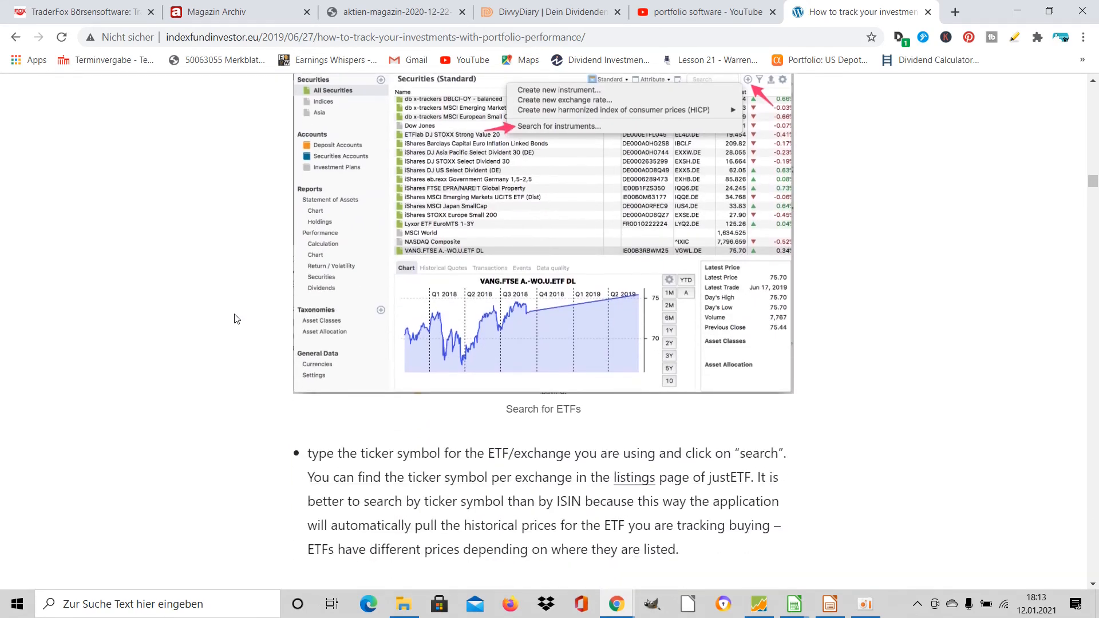
{"action": "scroll", "coordinate": [237, 319], "scroll_direction": "down", "scroll_amount": 4}
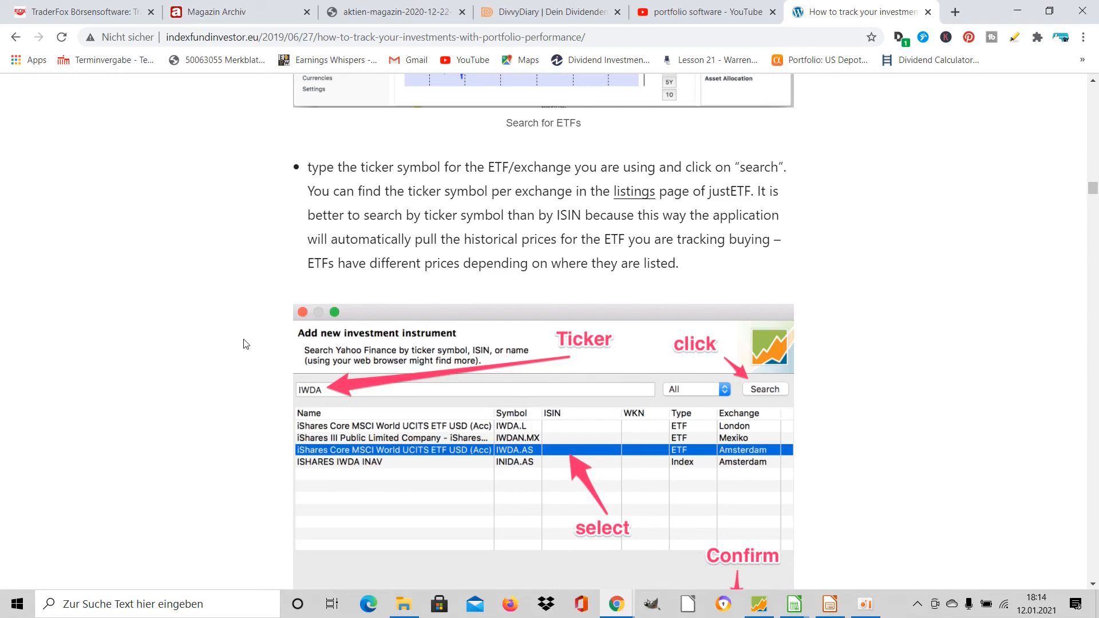
Step: Switch back to Portfolio Performance and open the performance report for the individual securities
{"action": "left_click", "coordinate": [759, 603]}
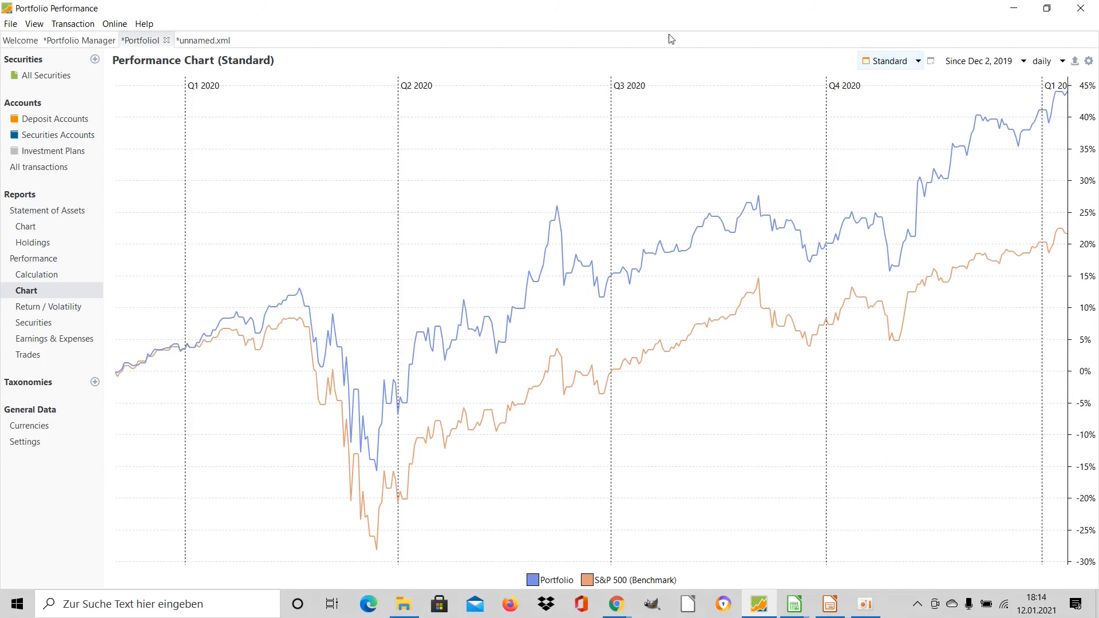
{"action": "left_click", "coordinate": [35, 324]}
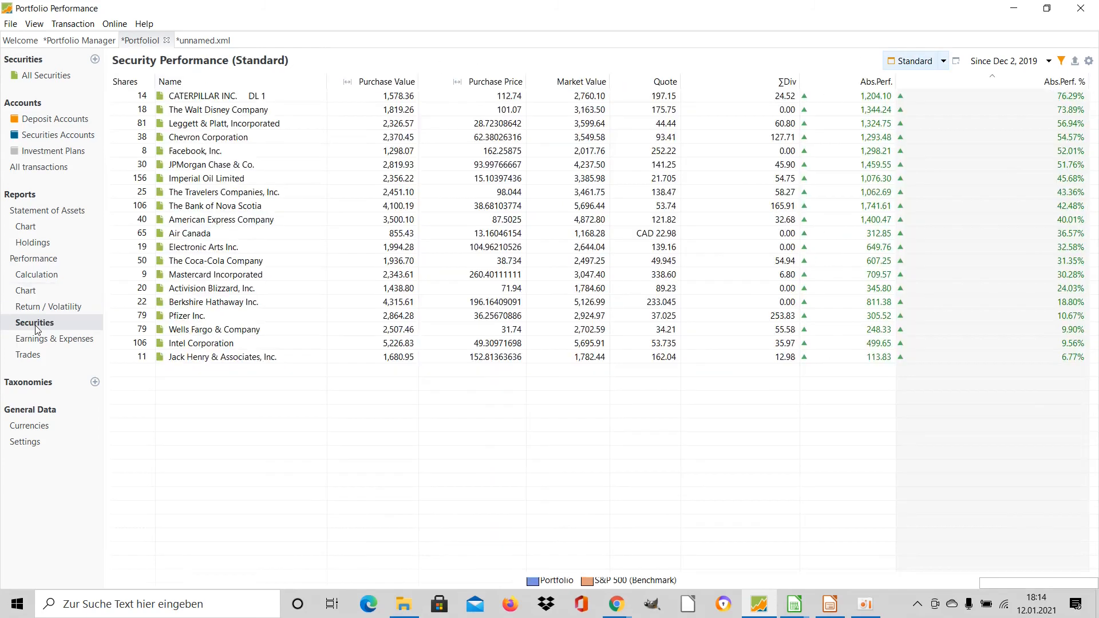